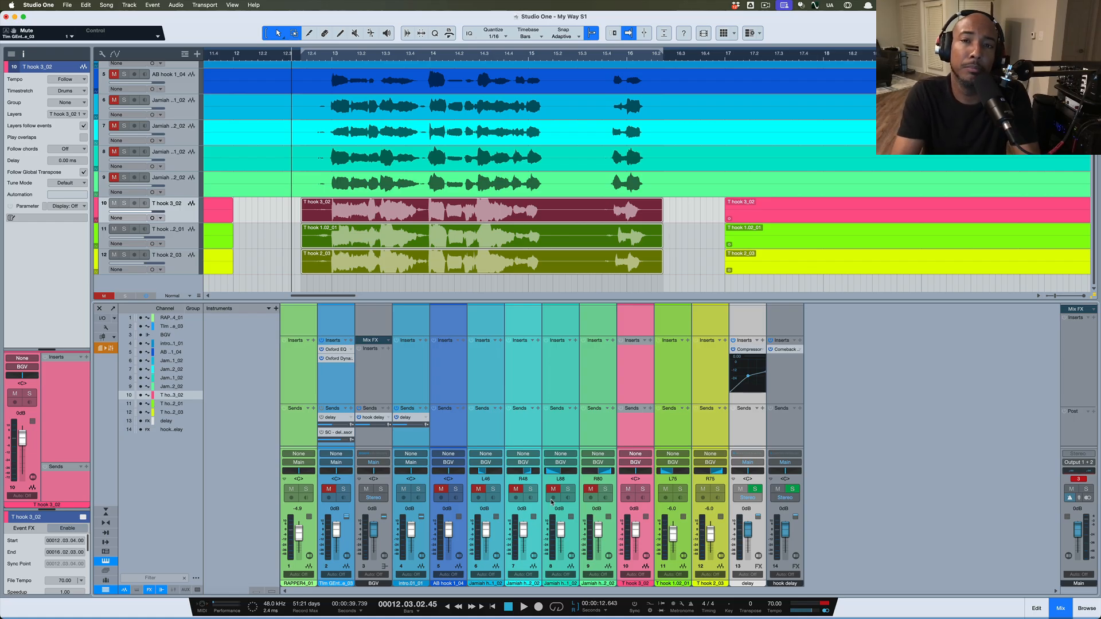
key("space")
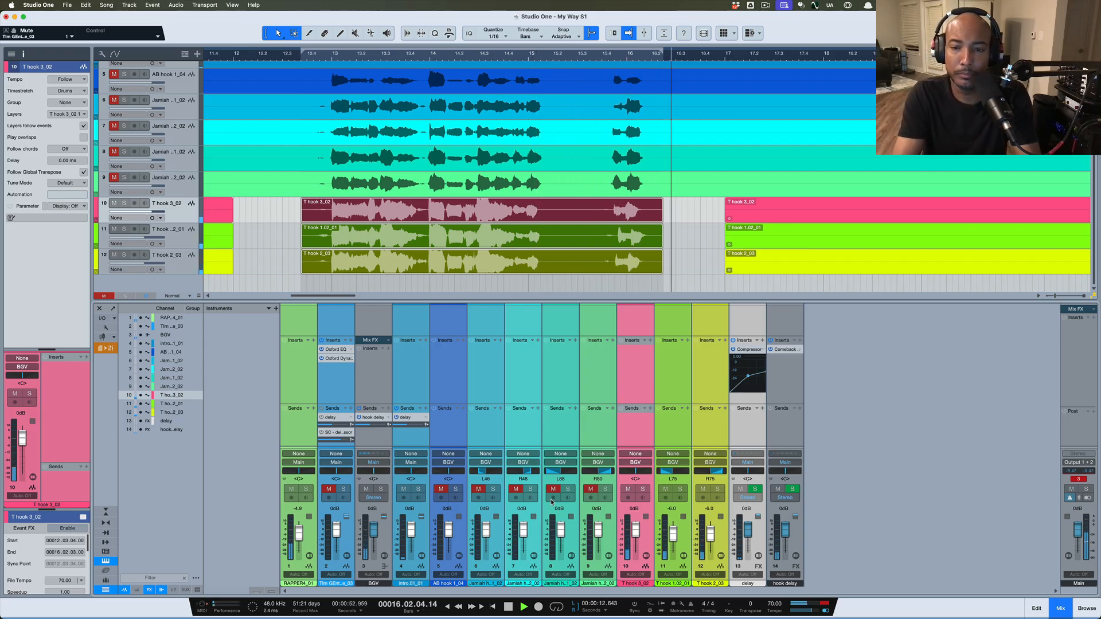
key("space")
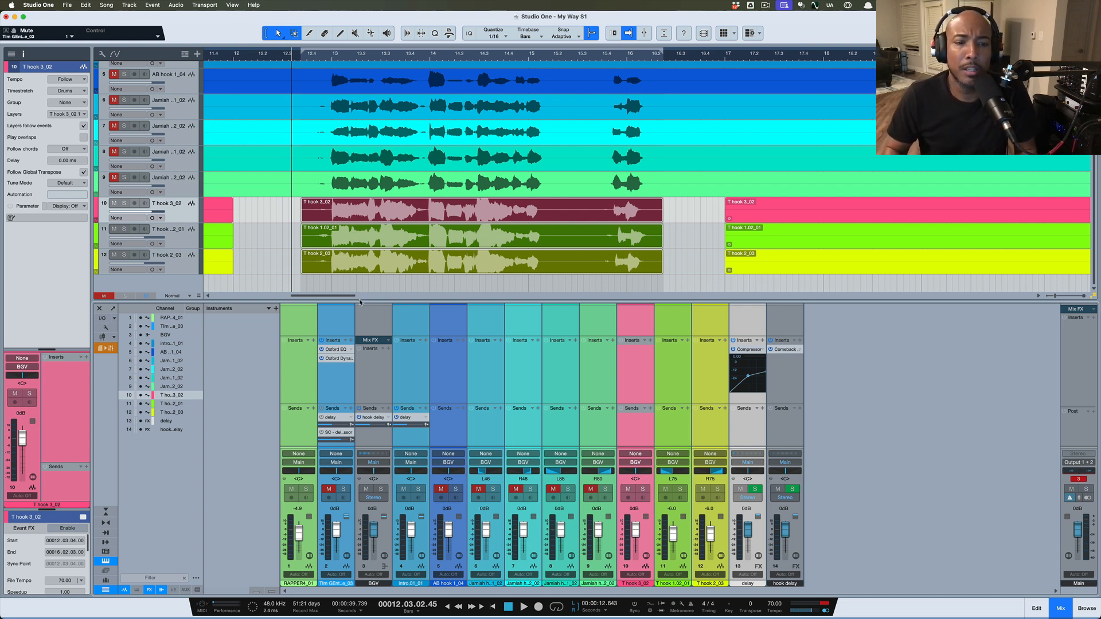
Select only the T hook 3_02 take, search the browser for 'sync', and add Sync Vx to it
left_click(376, 286)
left_click(420, 216)
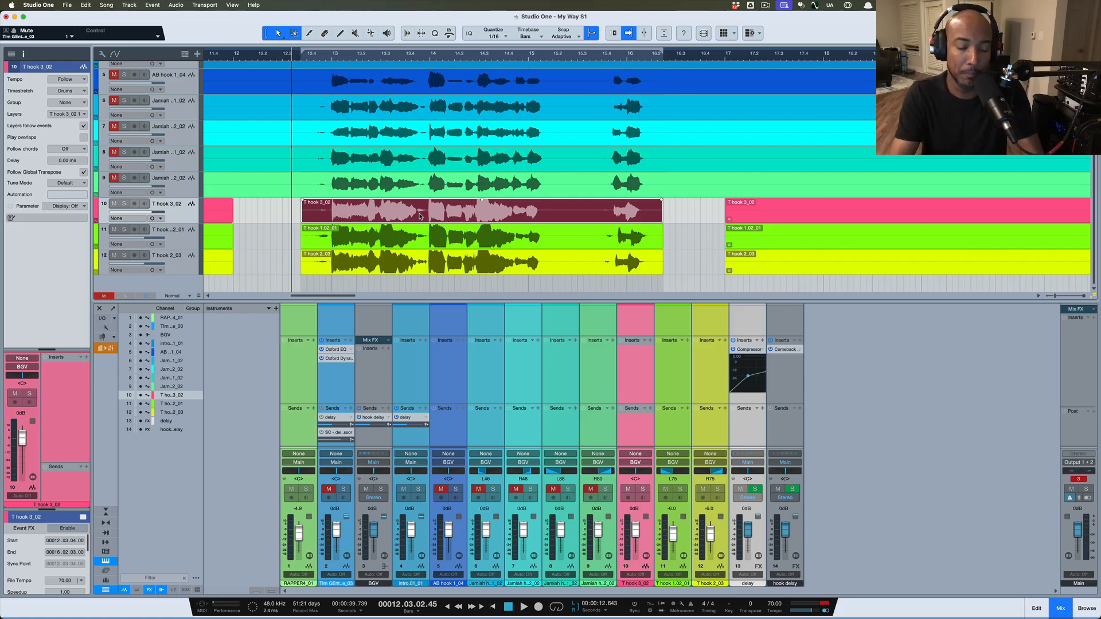
key("F5")
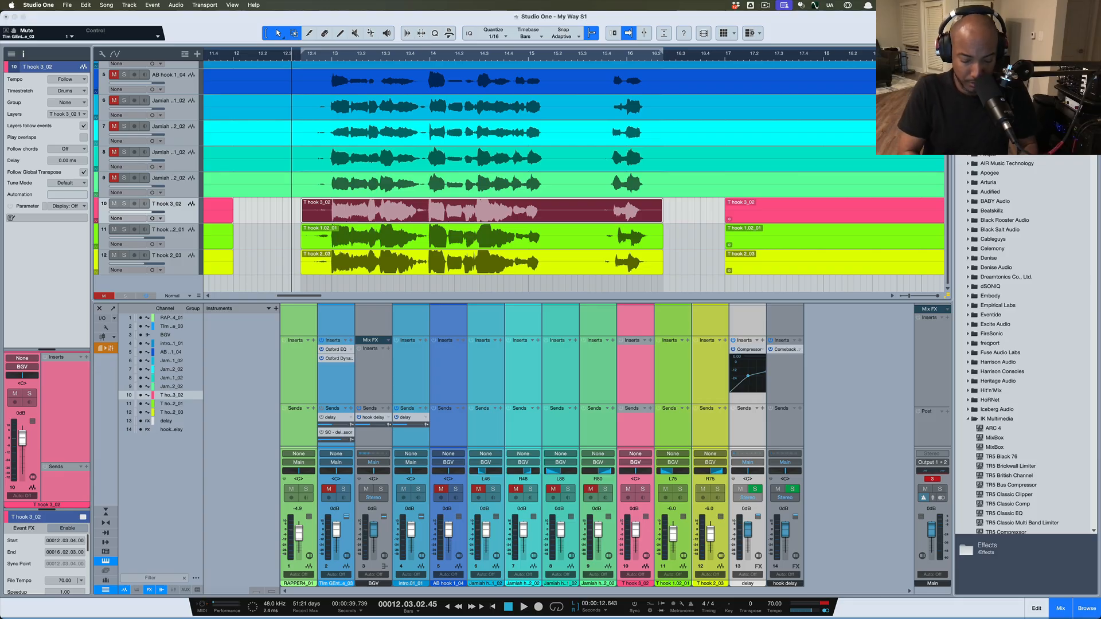
type("sync")
key("Return")
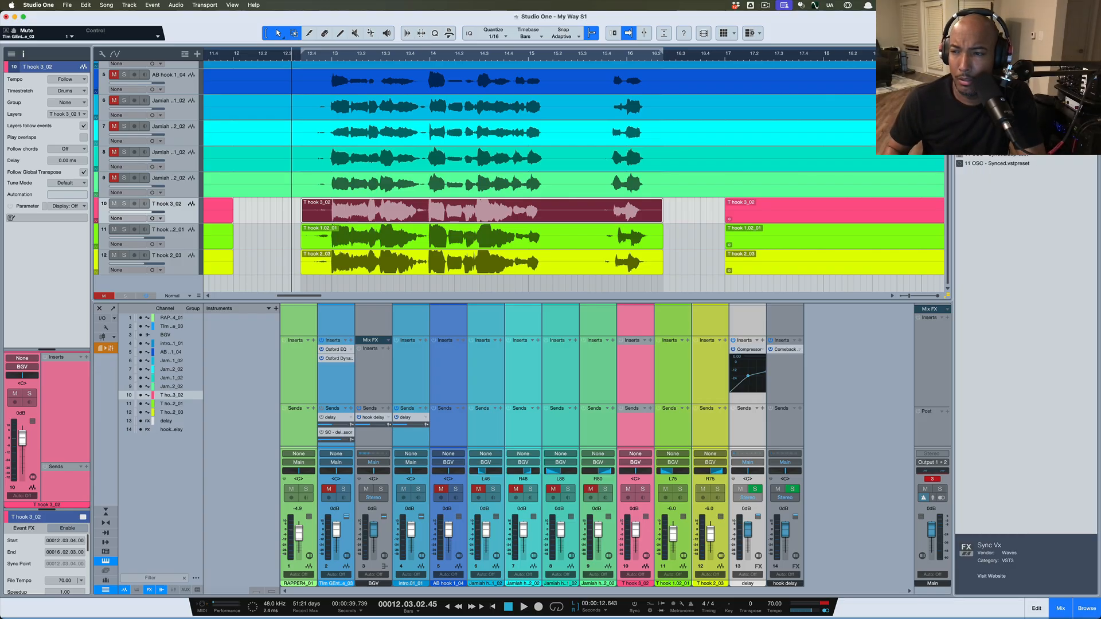
left_click_drag(981, 109, 451, 217)
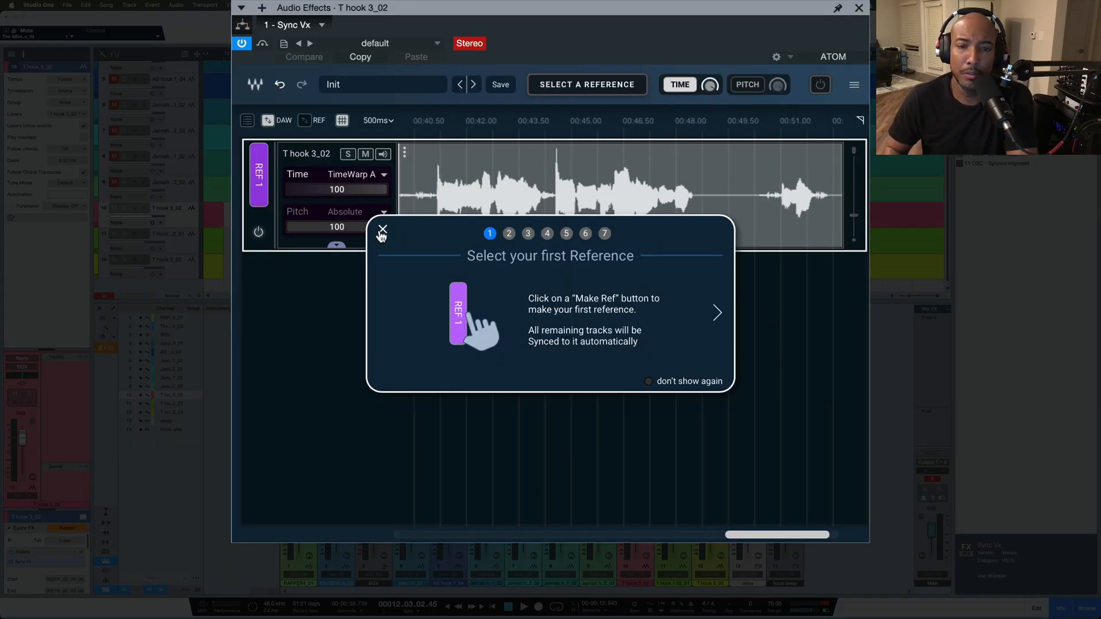
Dismiss the Sync Vx tutorial, set T hook 3_02 as REF 1, and move the plugin window left
left_click(382, 231)
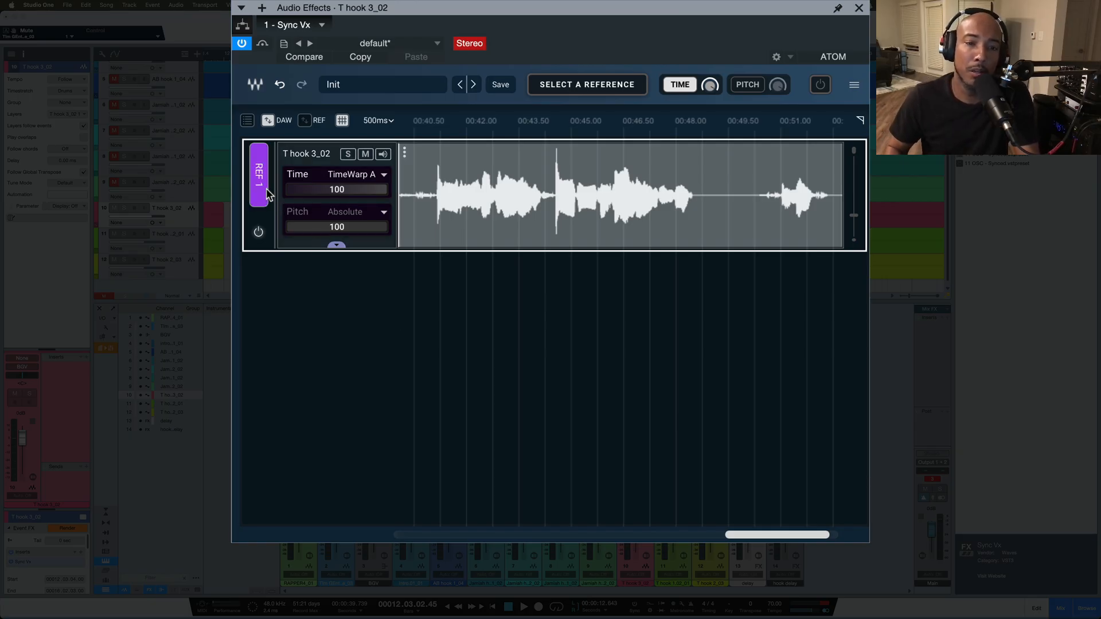
left_click(259, 170)
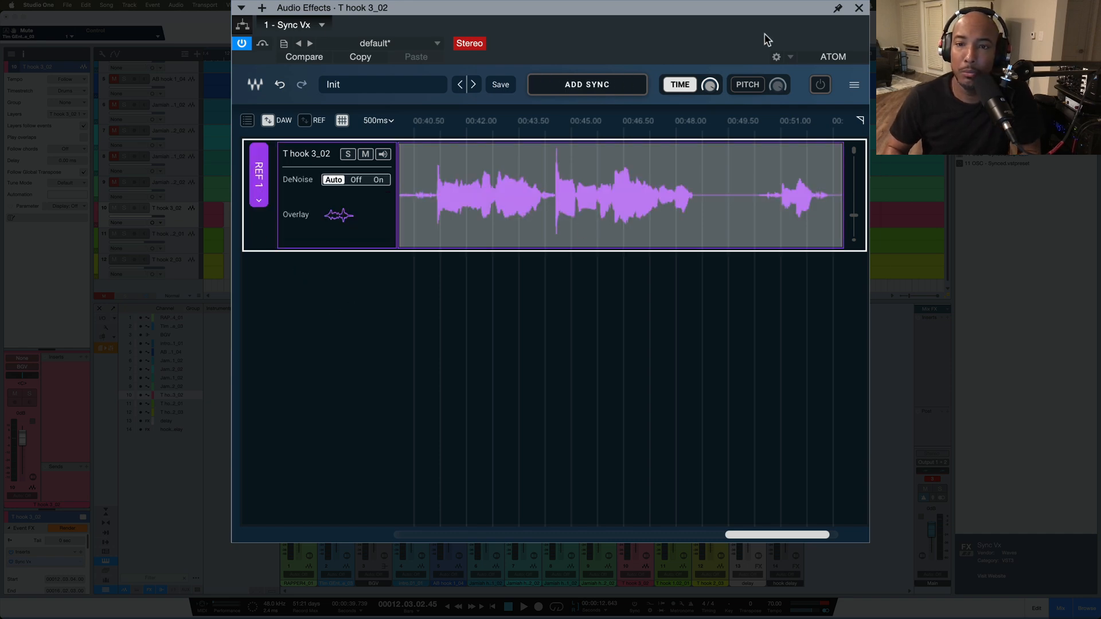
left_click_drag(749, 21, 520, 98)
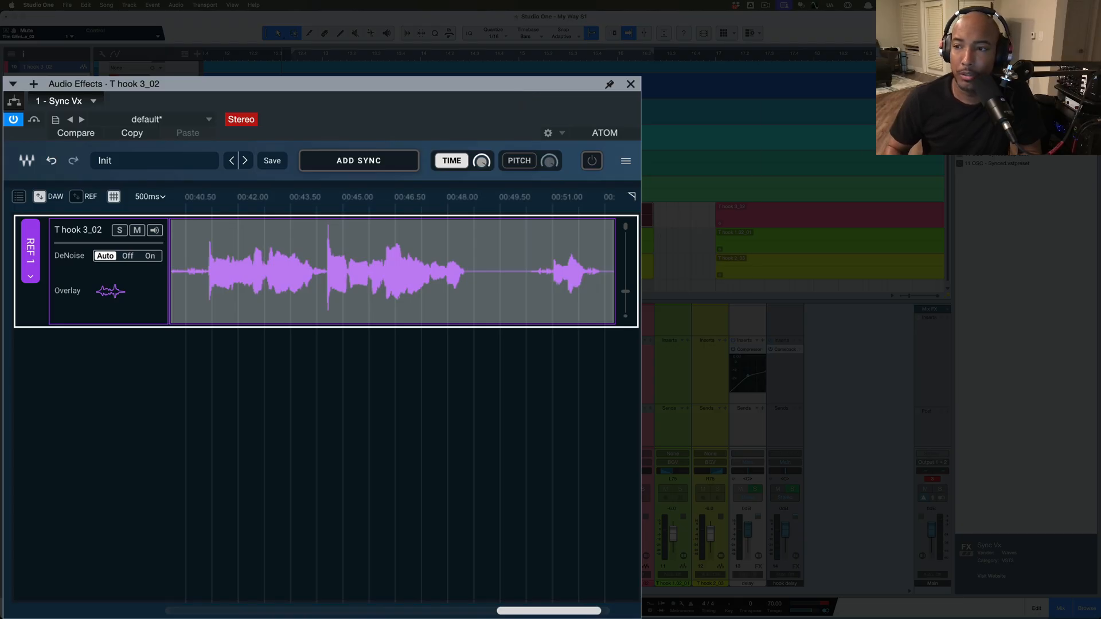
Add Sync Vx to the T hook 1.02_01 and T hook 2_03 doubles, then widen the plugin window
left_click_drag(987, 115, 649, 241)
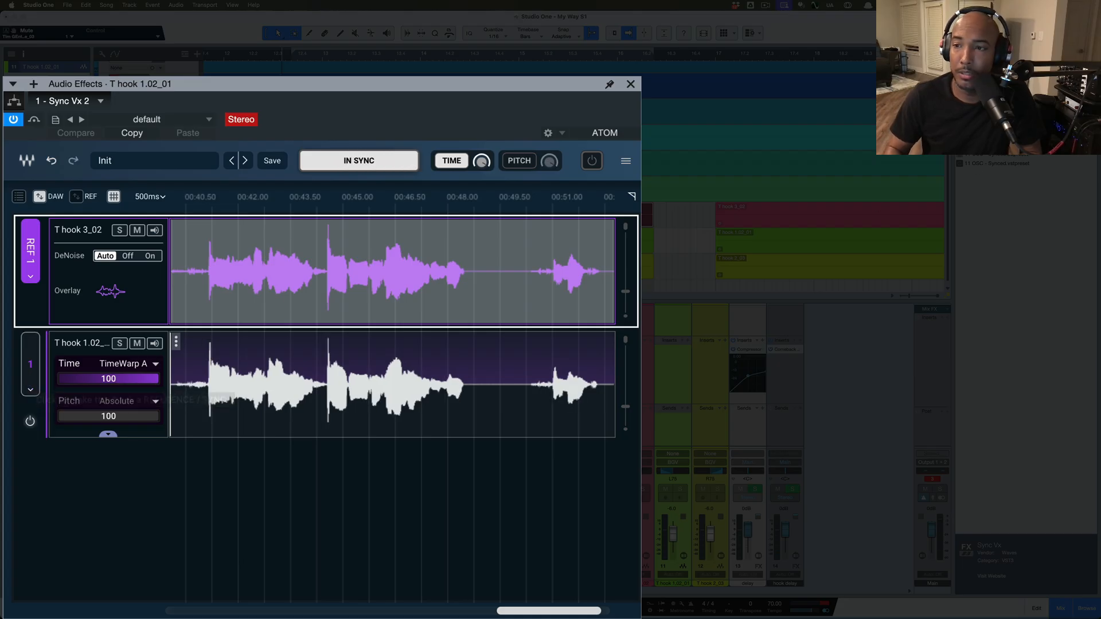
left_click_drag(987, 115, 648, 267)
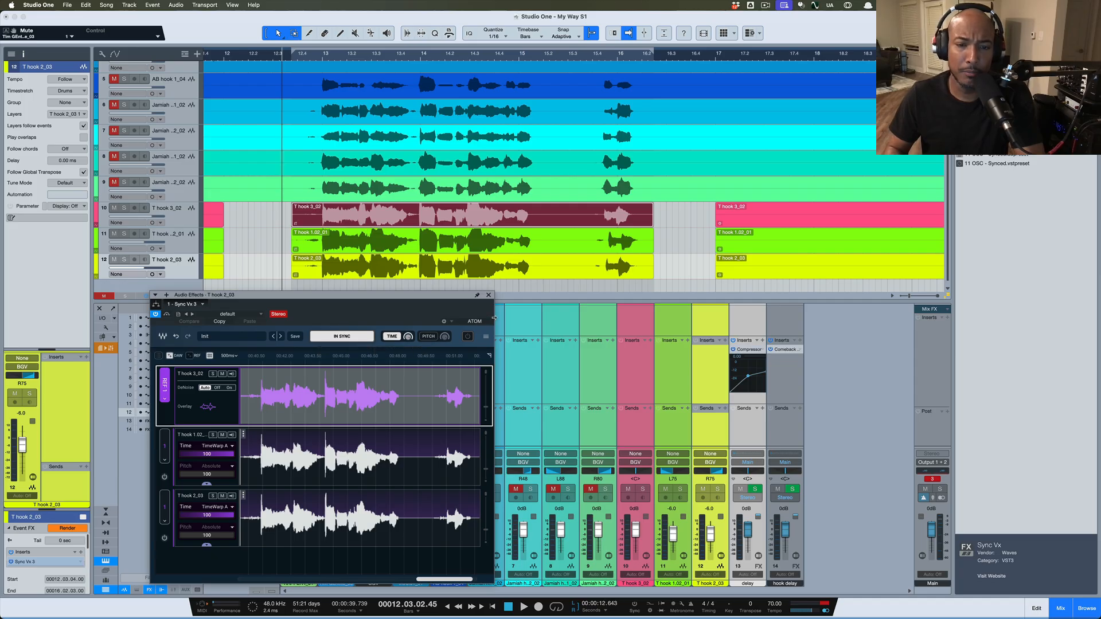
left_click_drag(494, 318, 859, 192)
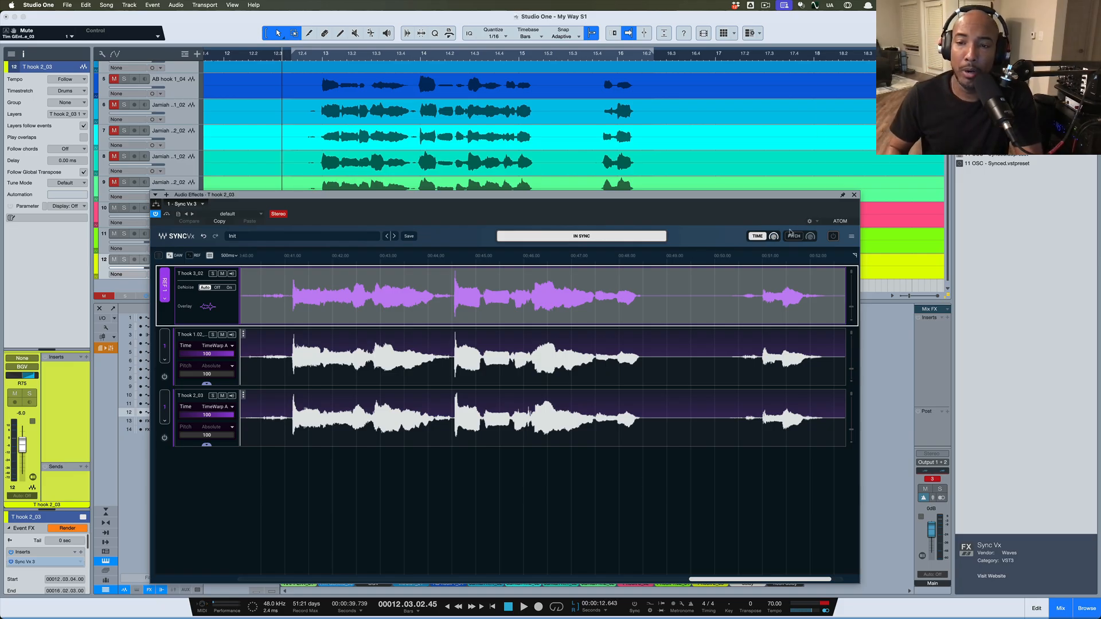
left_click(759, 238)
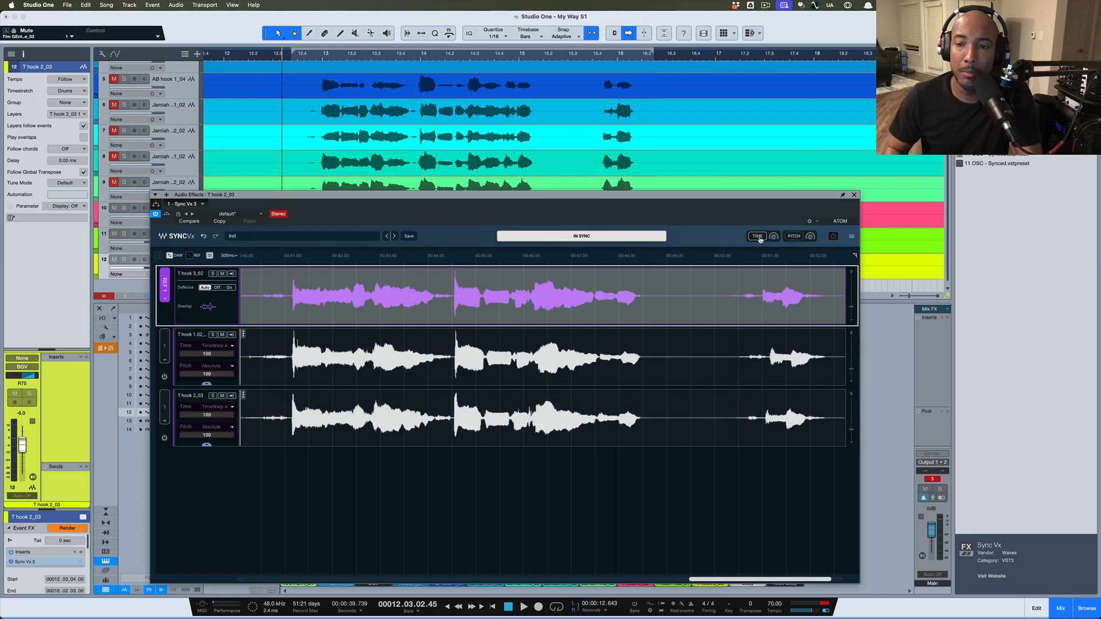
left_click(759, 237)
left_click(759, 237)
left_click(759, 237)
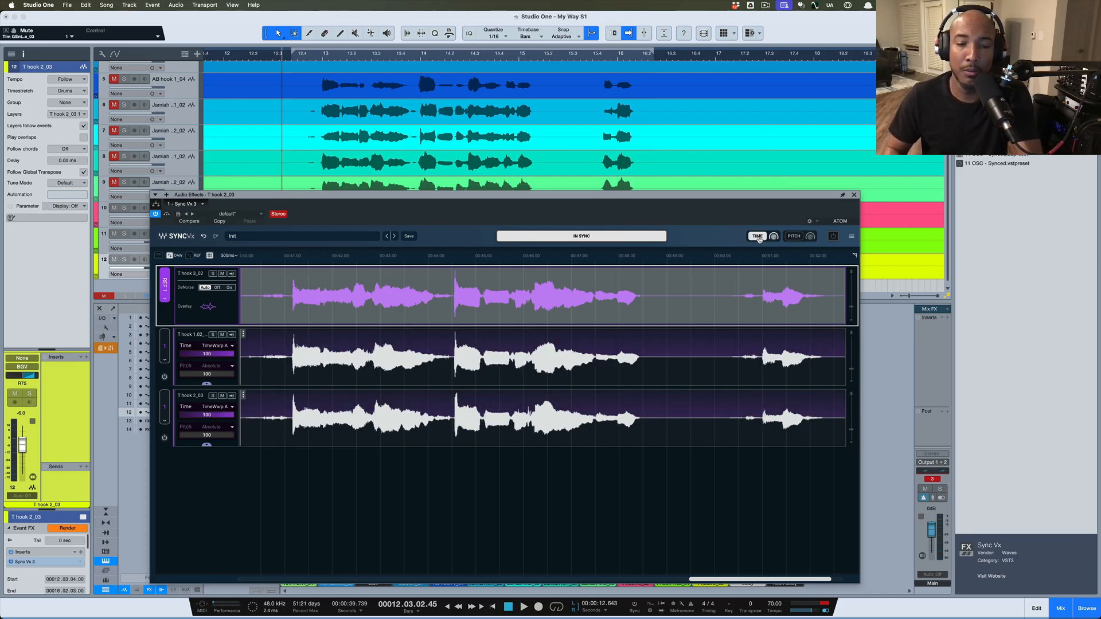
left_click(759, 237)
left_click(759, 238)
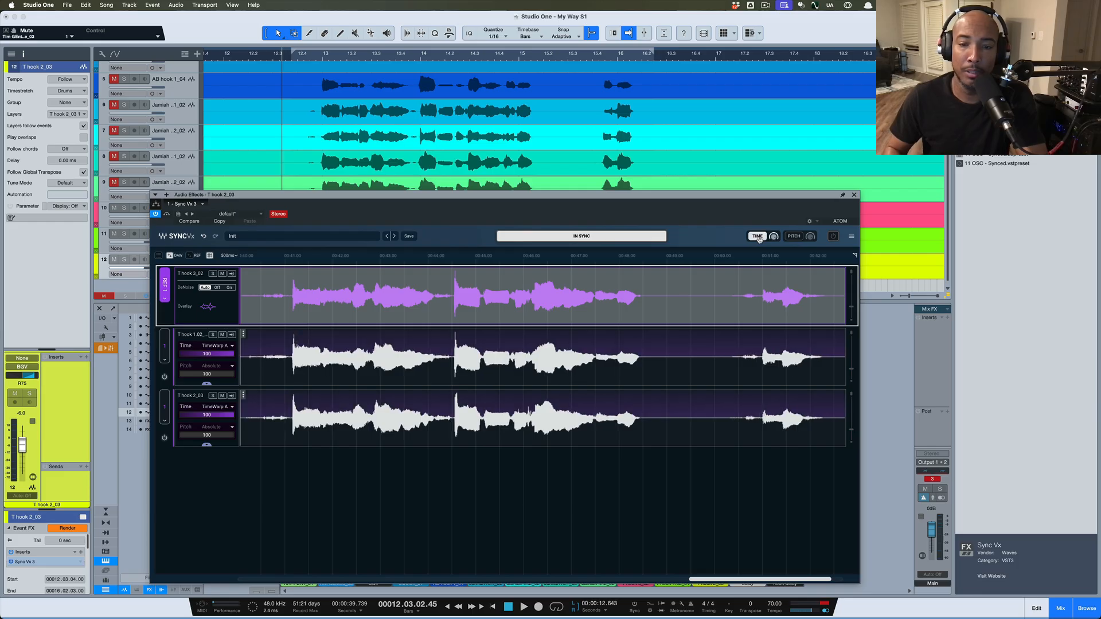
left_click(793, 240)
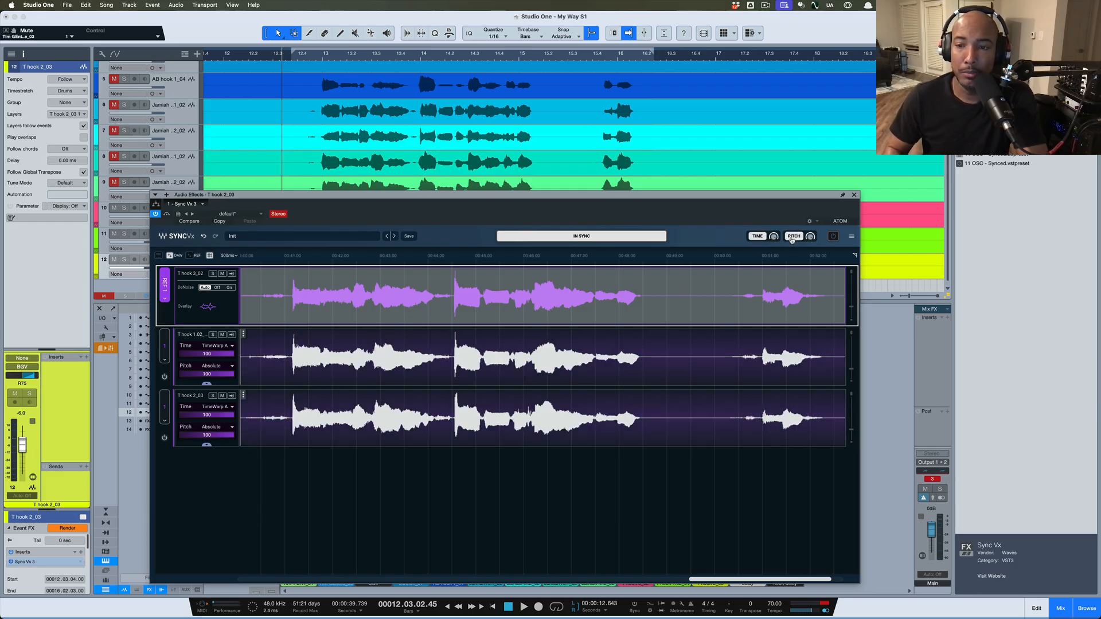
left_click(793, 240)
left_click(793, 240)
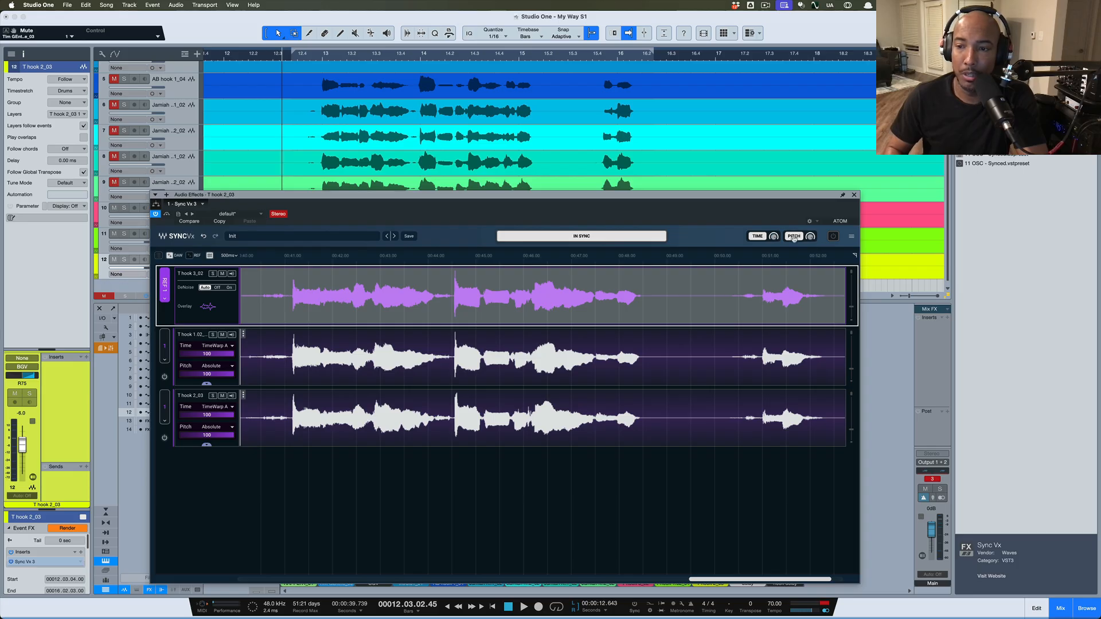
left_click(852, 236)
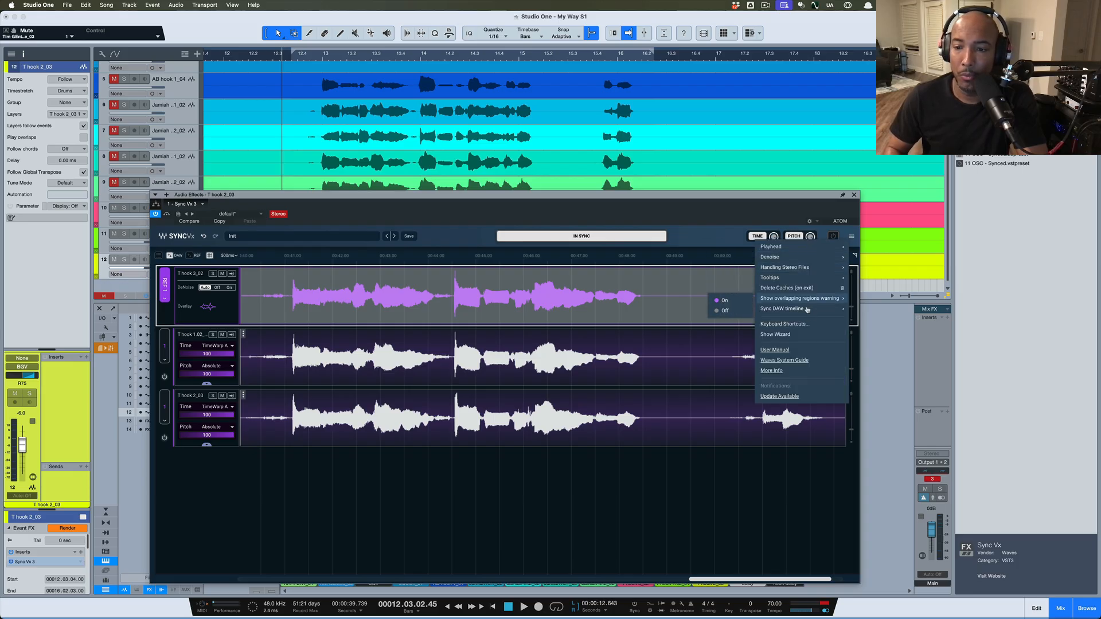
mouse_move(783, 247)
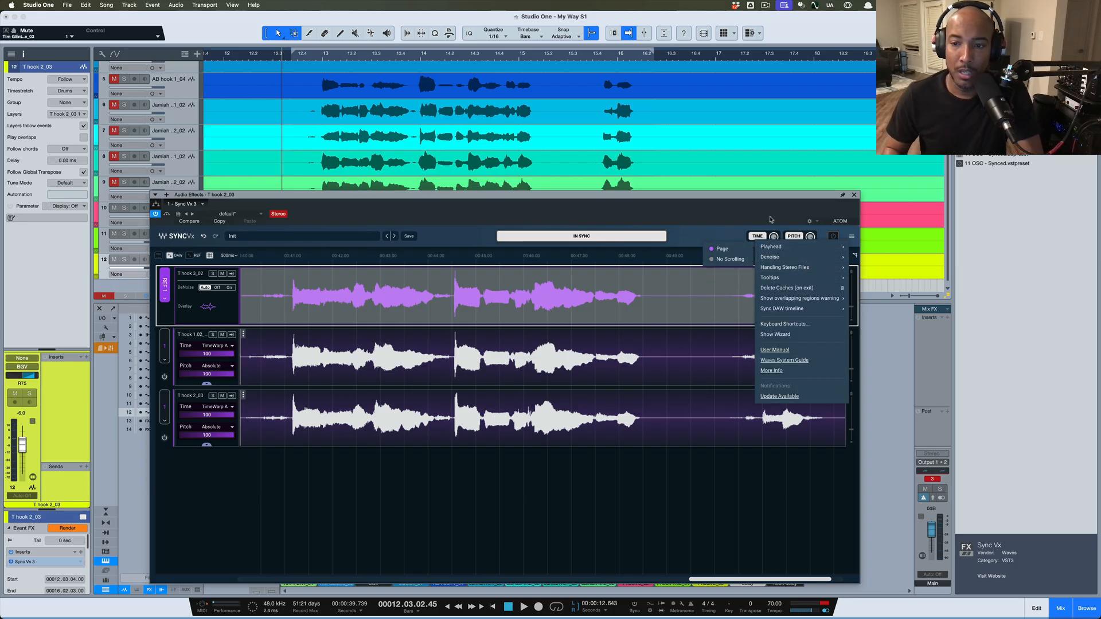
left_click(793, 236)
left_click(793, 236)
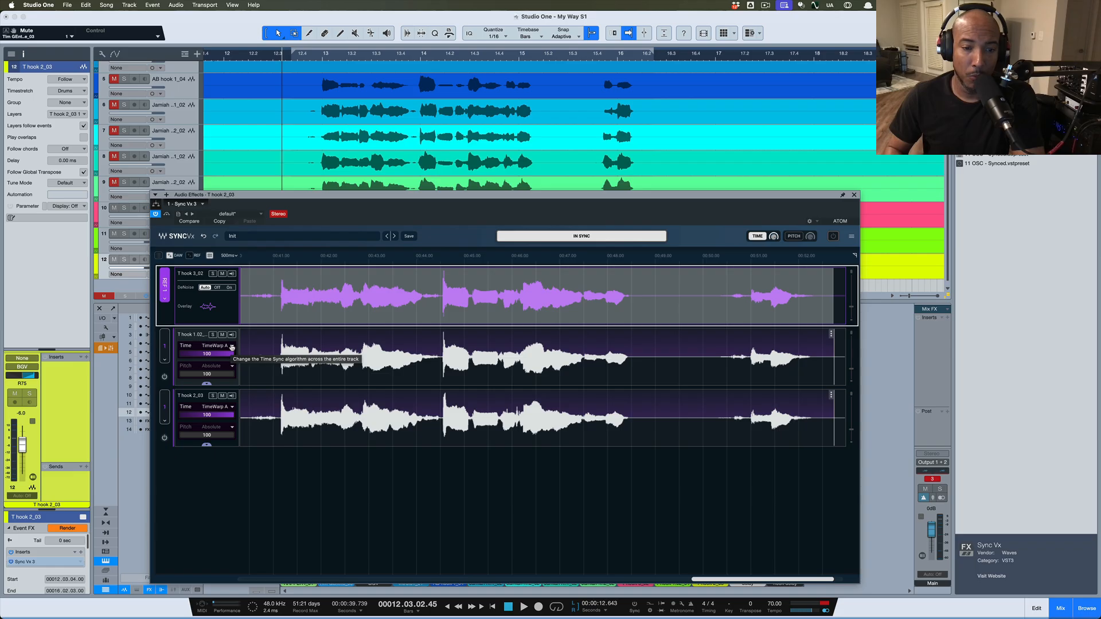
Keep TimeWarp A as the time algorithm for both doubles and set playback to the phrase start
left_click(232, 347)
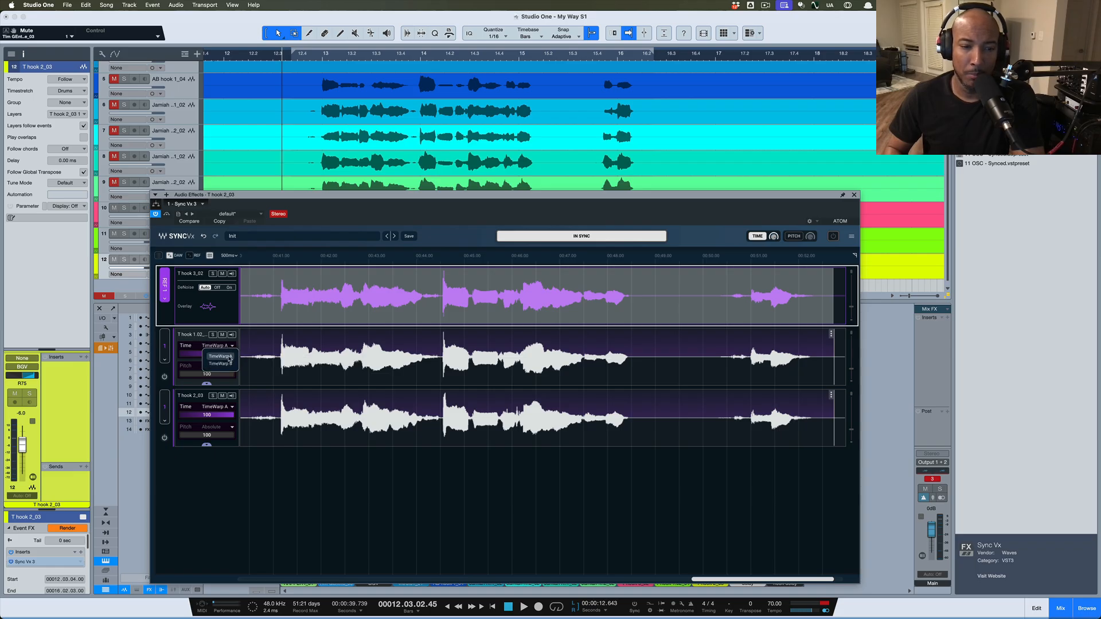
left_click(230, 357)
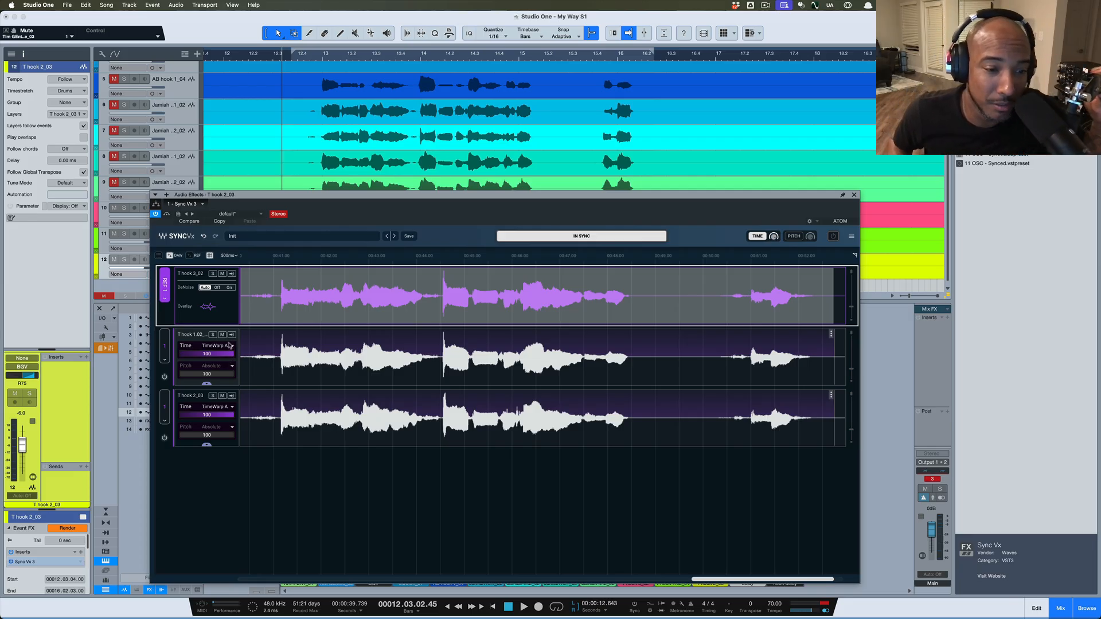
left_click(234, 347)
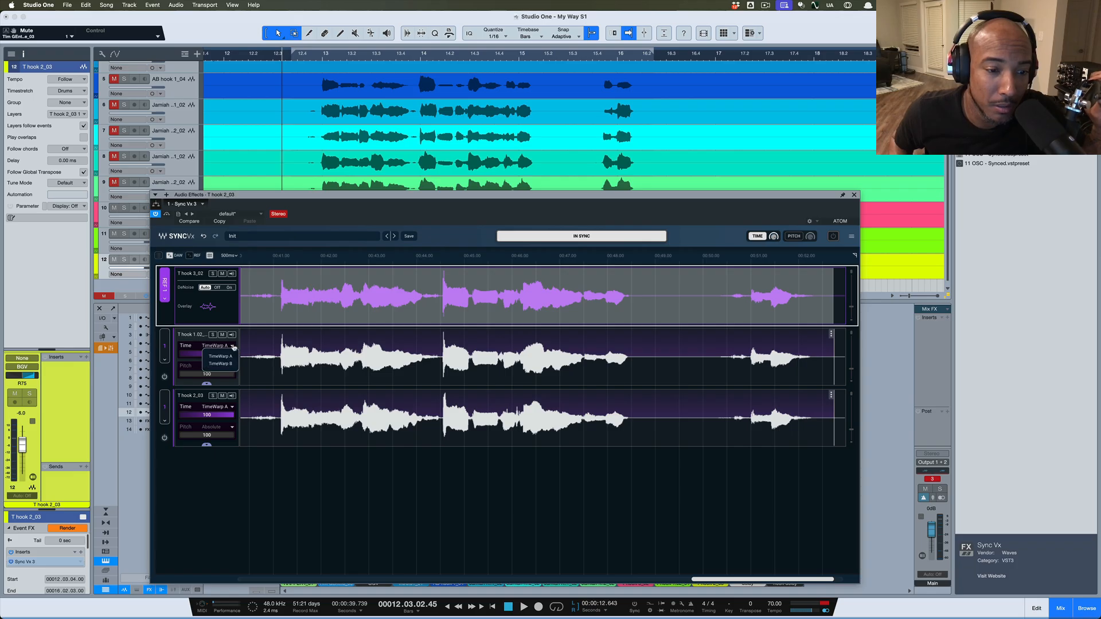
left_click(226, 358)
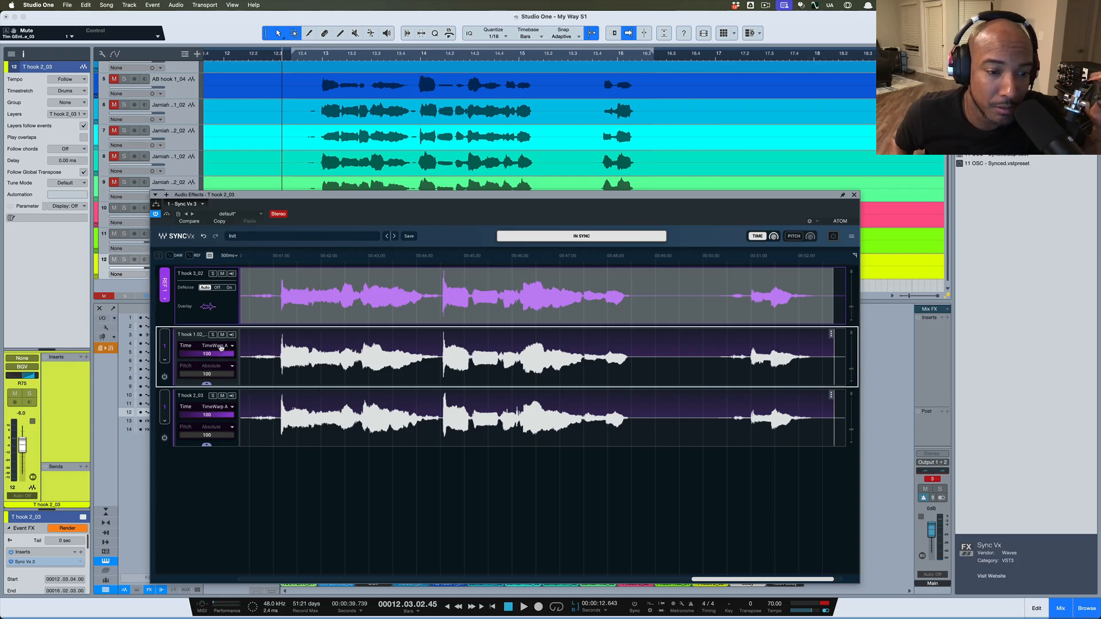
left_click(226, 347)
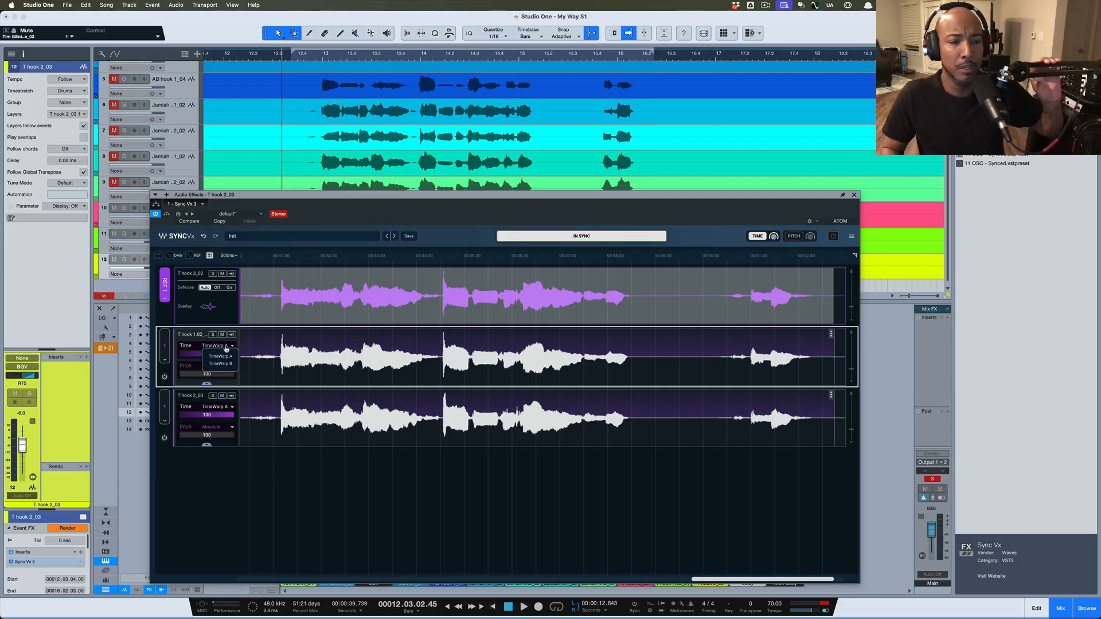
left_click(281, 474)
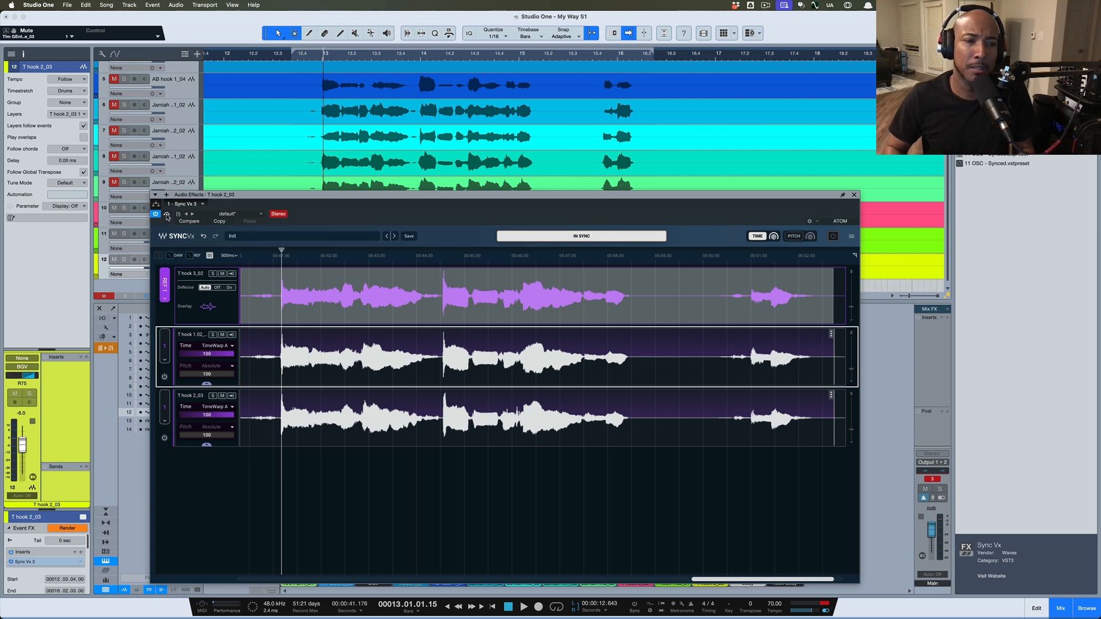
Bypass Sync Vx and play the hook to hear the unprocessed doubles
left_click(165, 215)
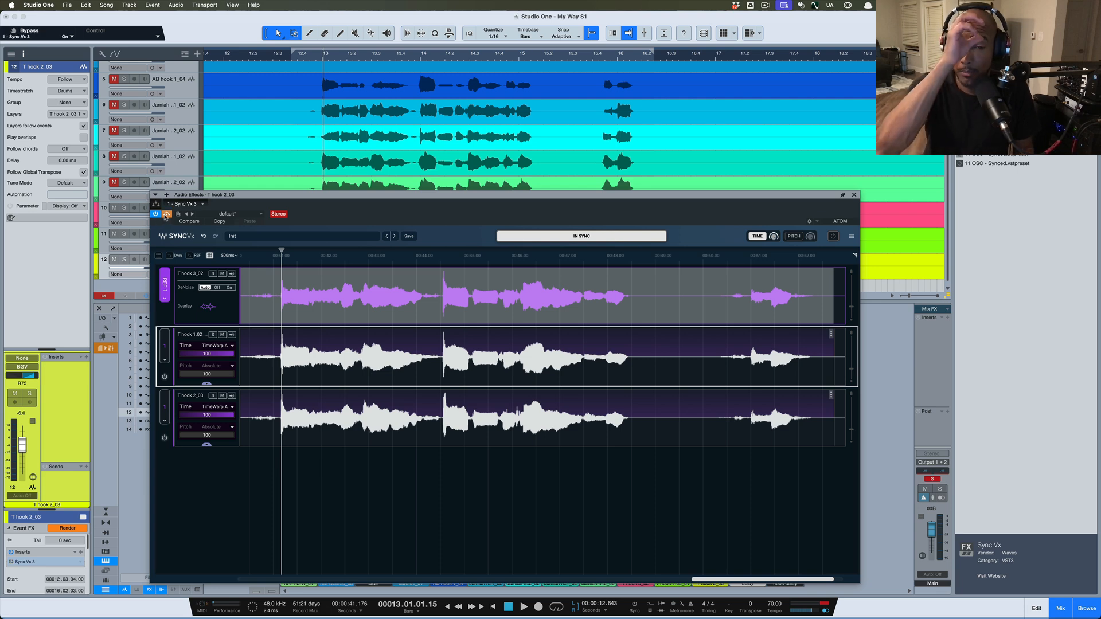
key("space")
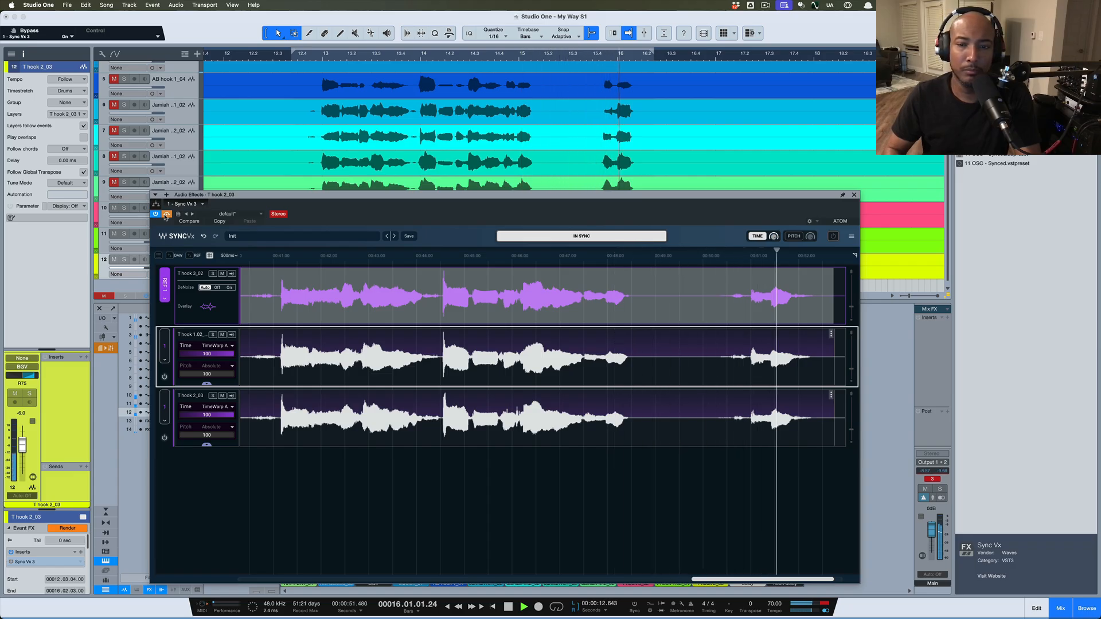
key("space")
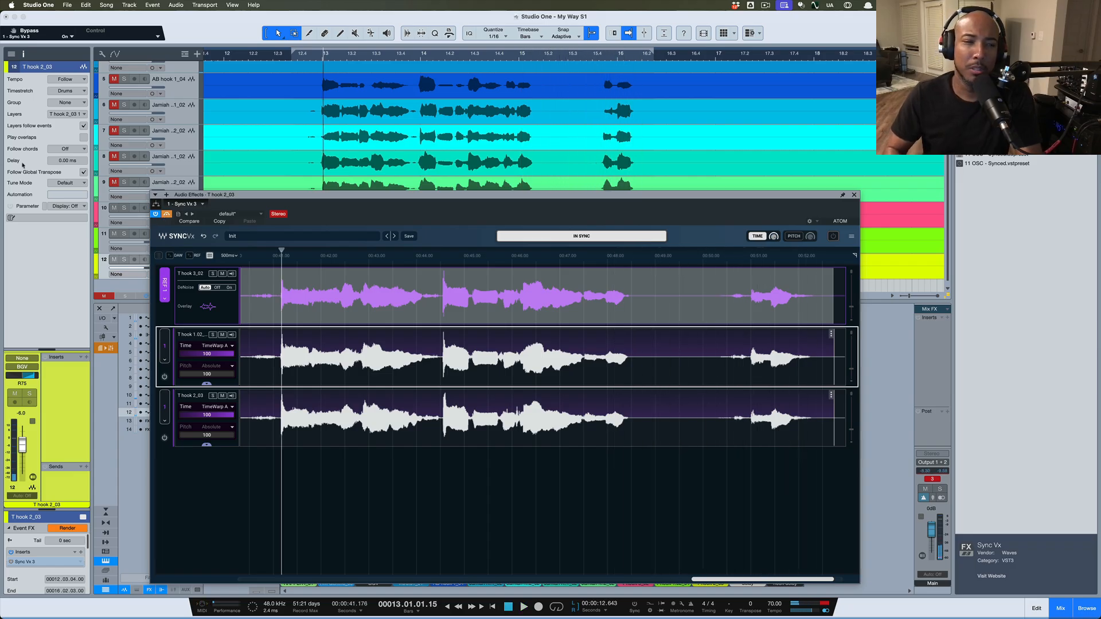
Re-enable Sync Vx, select the T hook 3_02 guide, and play back the synced doubles
left_click(168, 214)
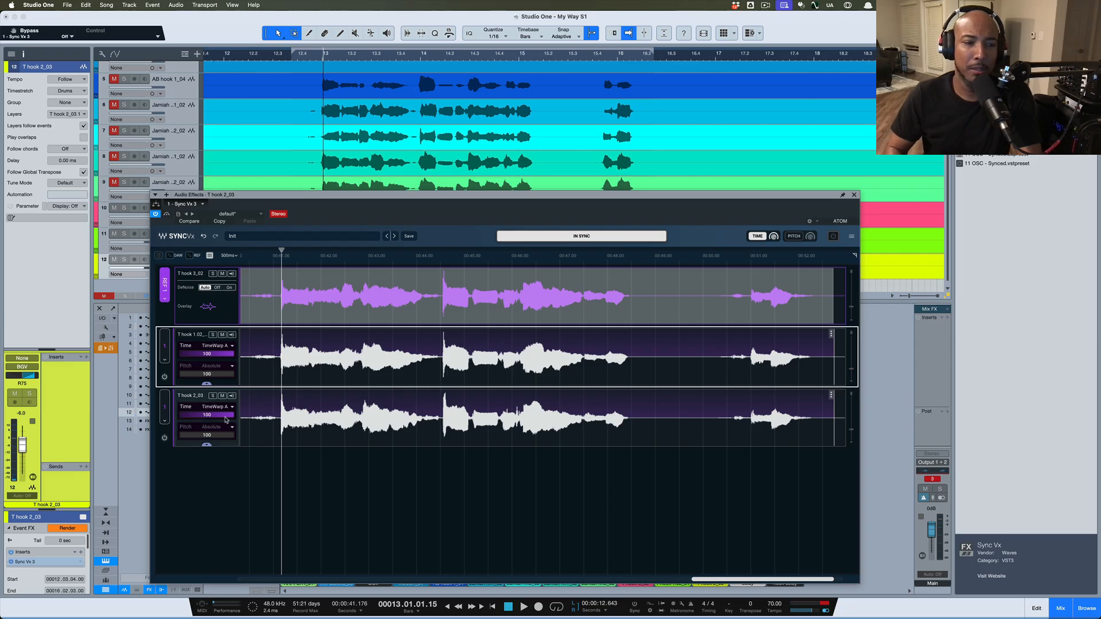
left_click(231, 307)
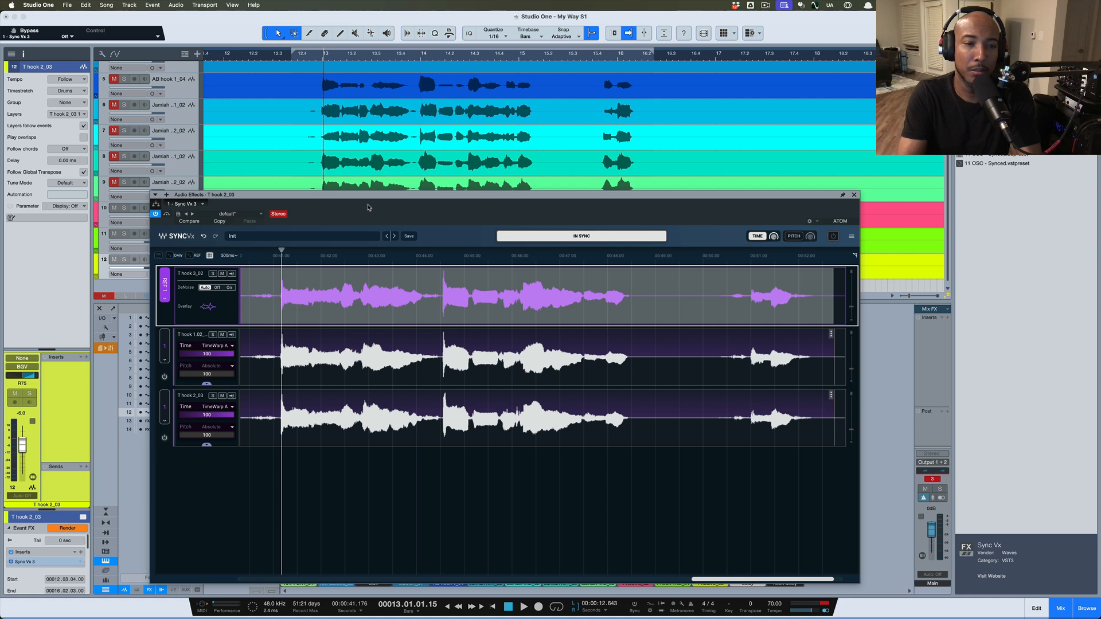
key("space")
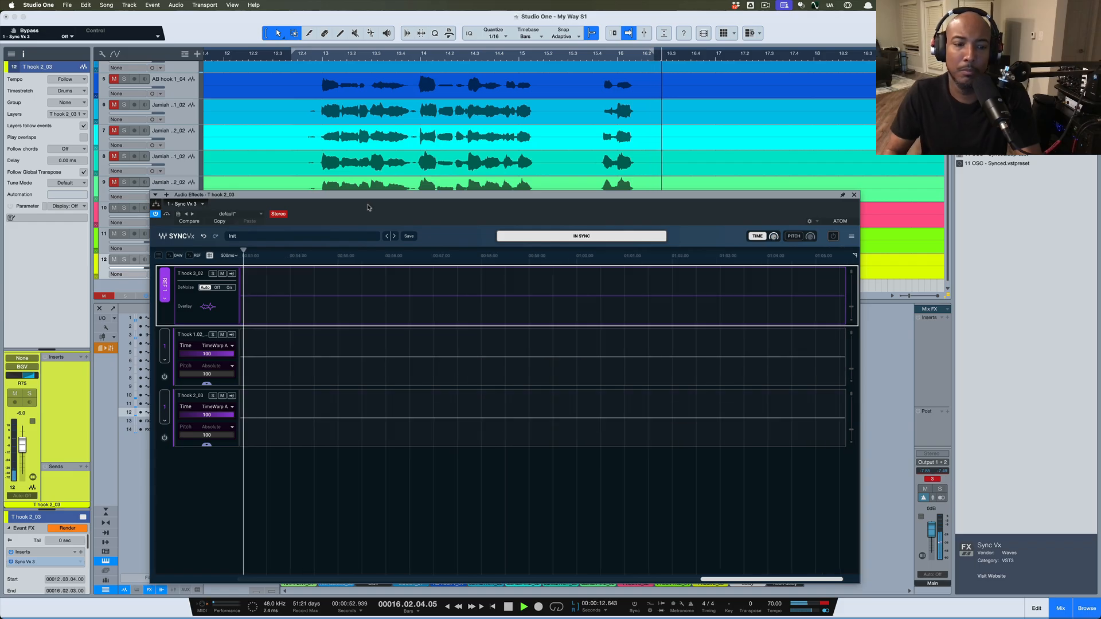
Audition the doubles with PITCH matching enabled, then switch PITCH back off
key("space")
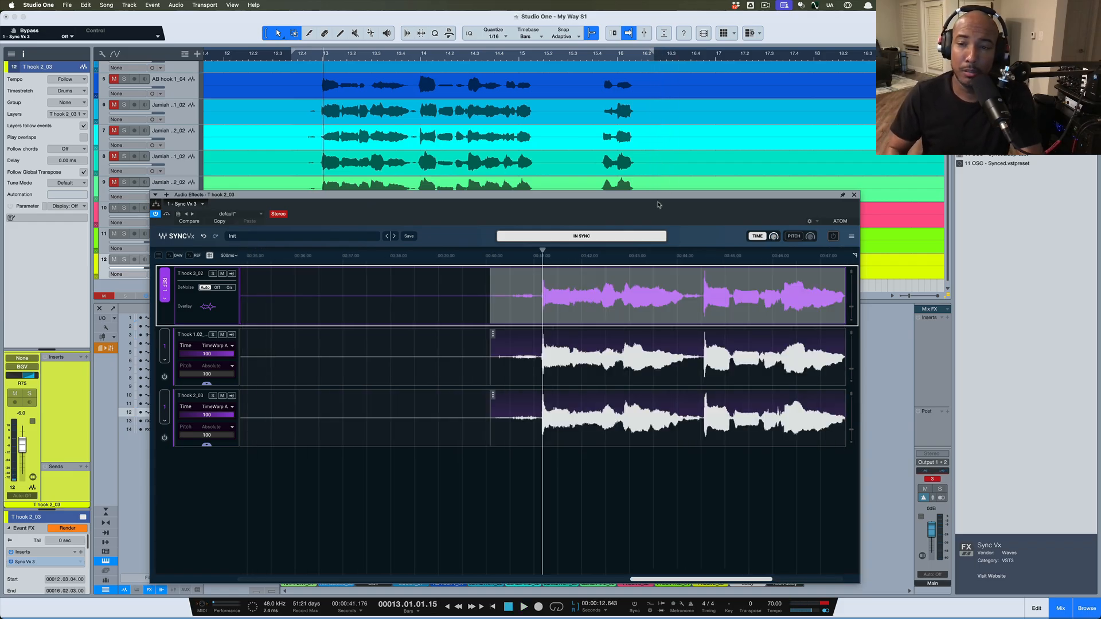
left_click(801, 232)
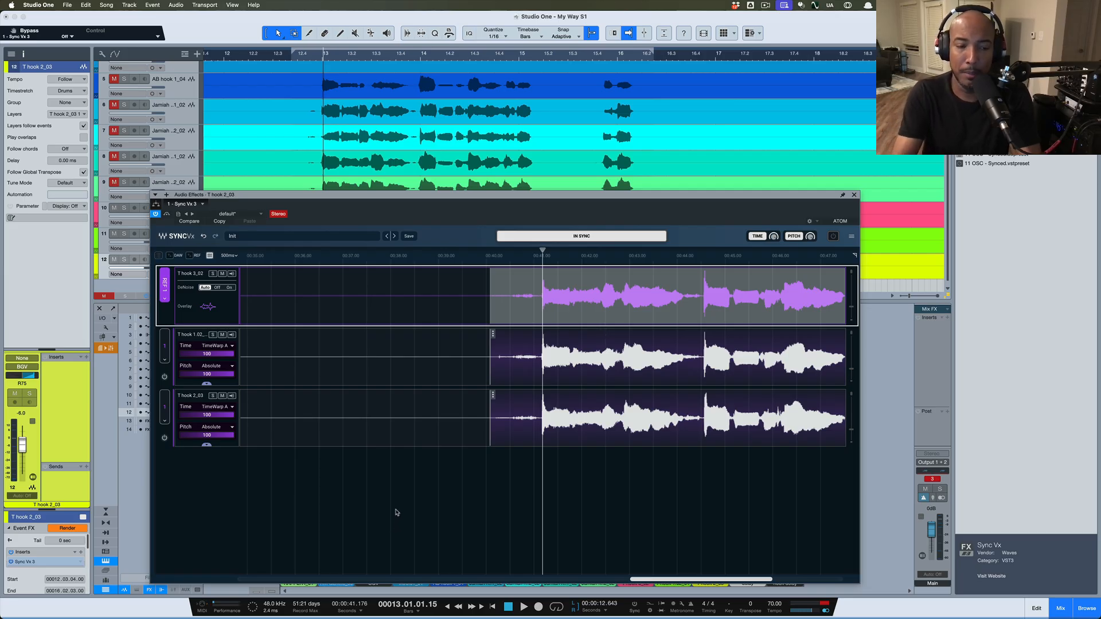
key("space")
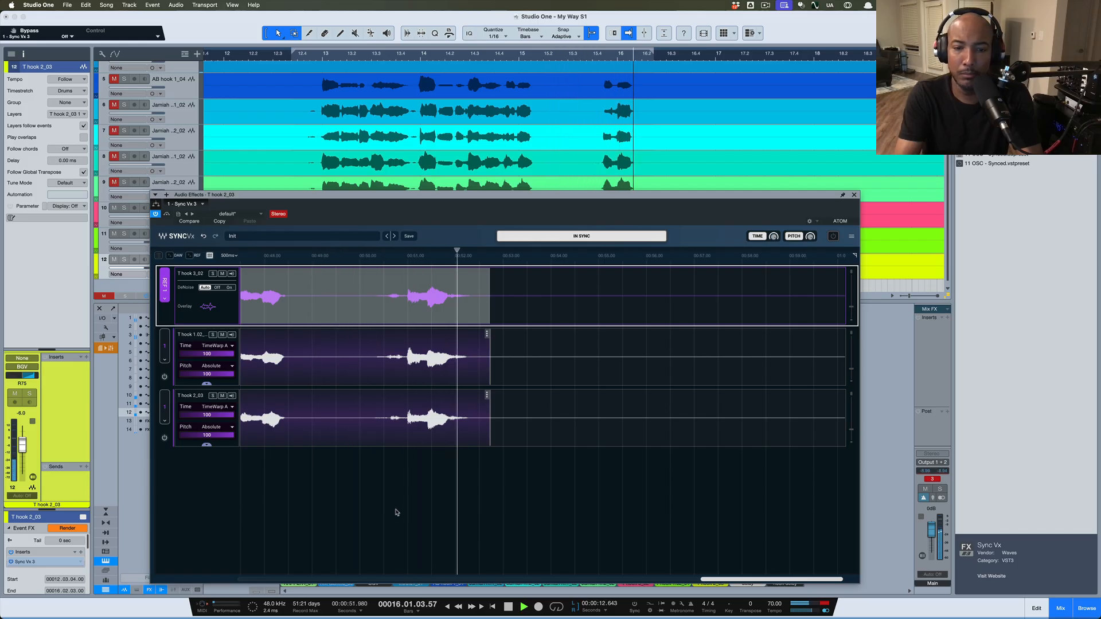
key("space")
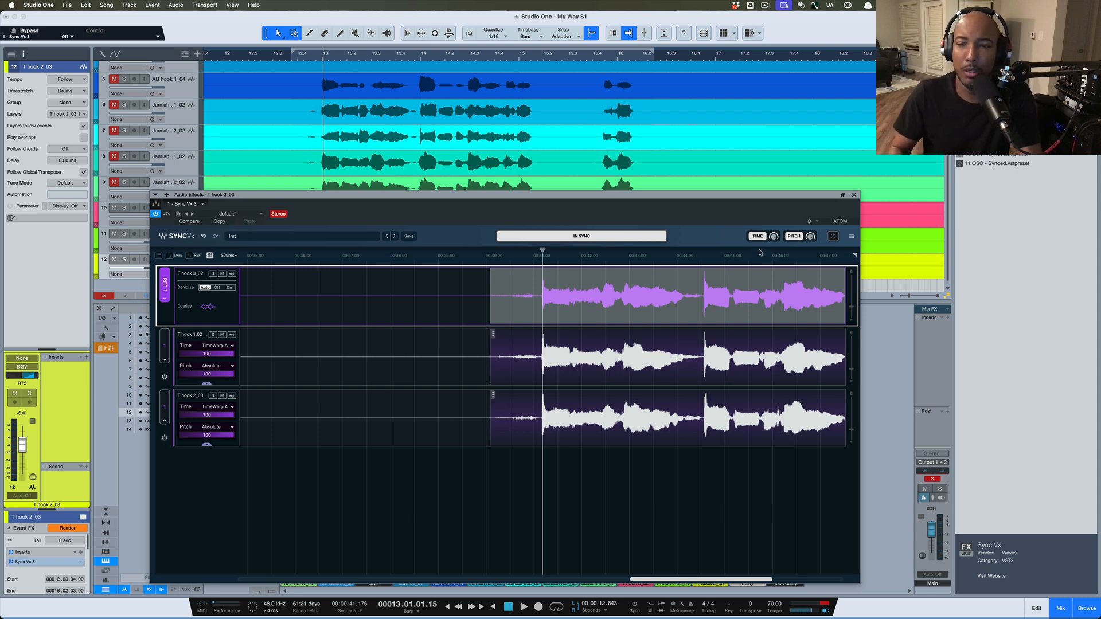
left_click(794, 237)
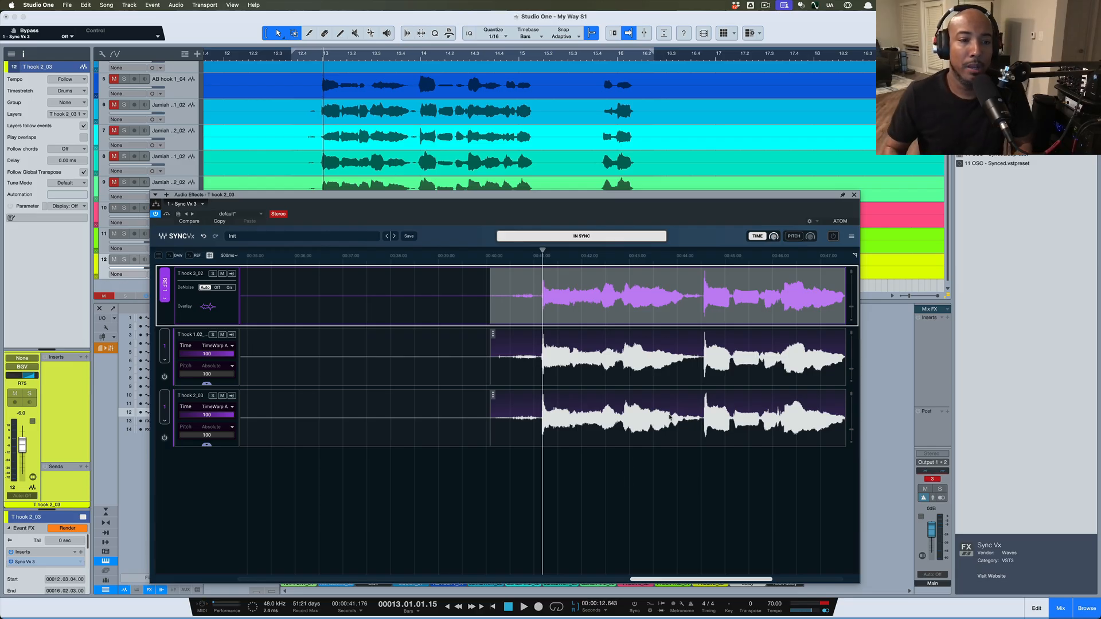
Close the Sync Vx window and add the T hook 1.02_01 and T hook 2_03 events to the selection
left_click(854, 196)
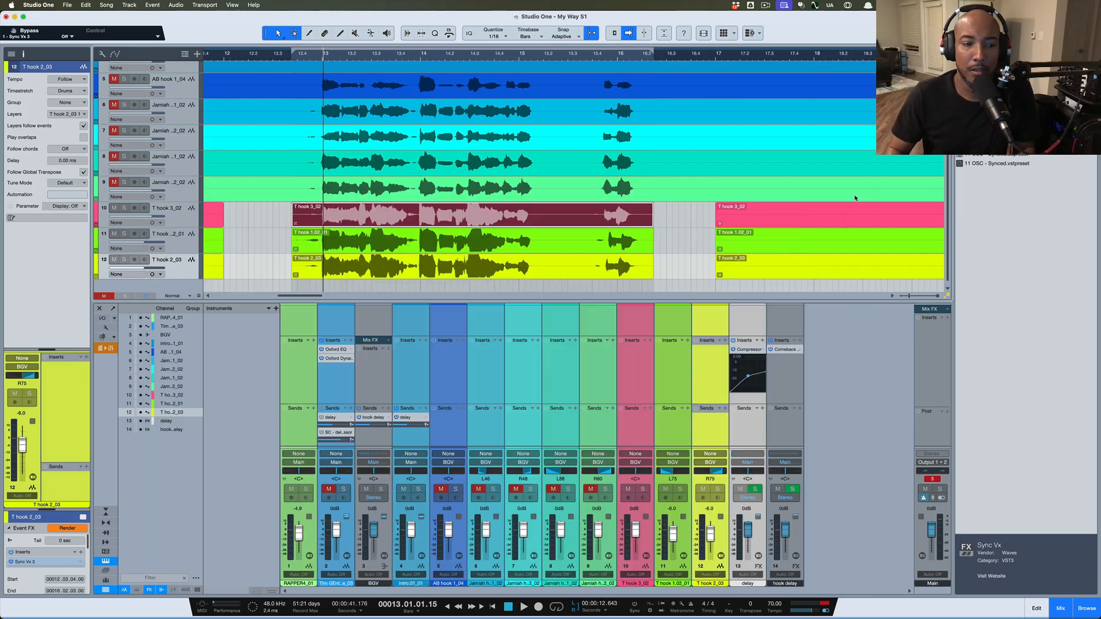
left_click(377, 247, "shift")
left_click(376, 271, "shift")
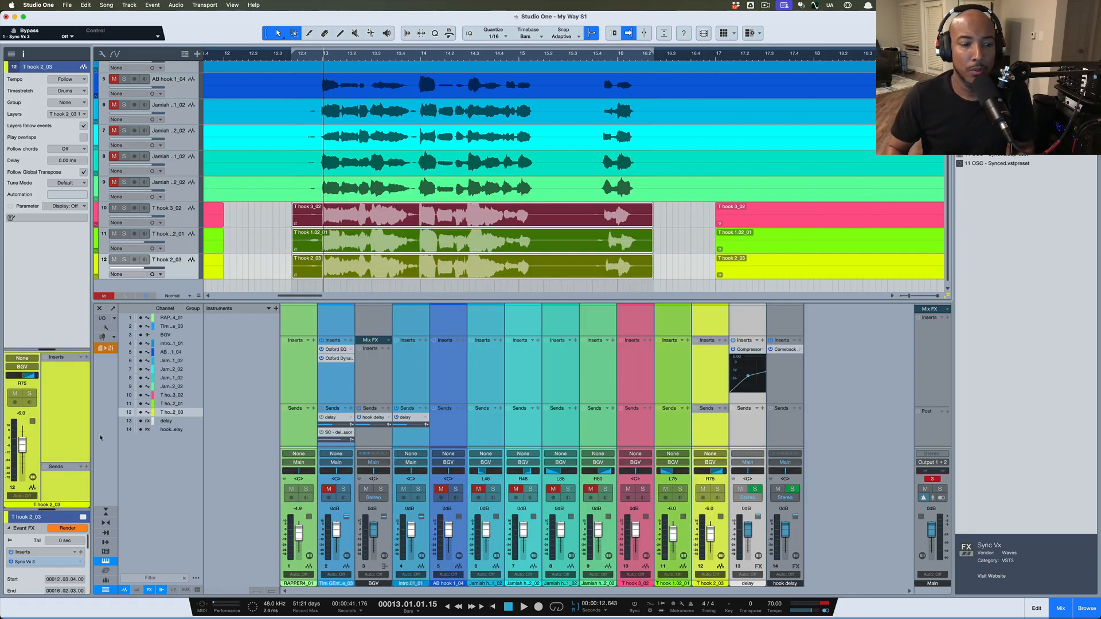
Remove Sync Vx from the selected events' Event FX, then from the T hook 3_02 event
left_click(80, 563)
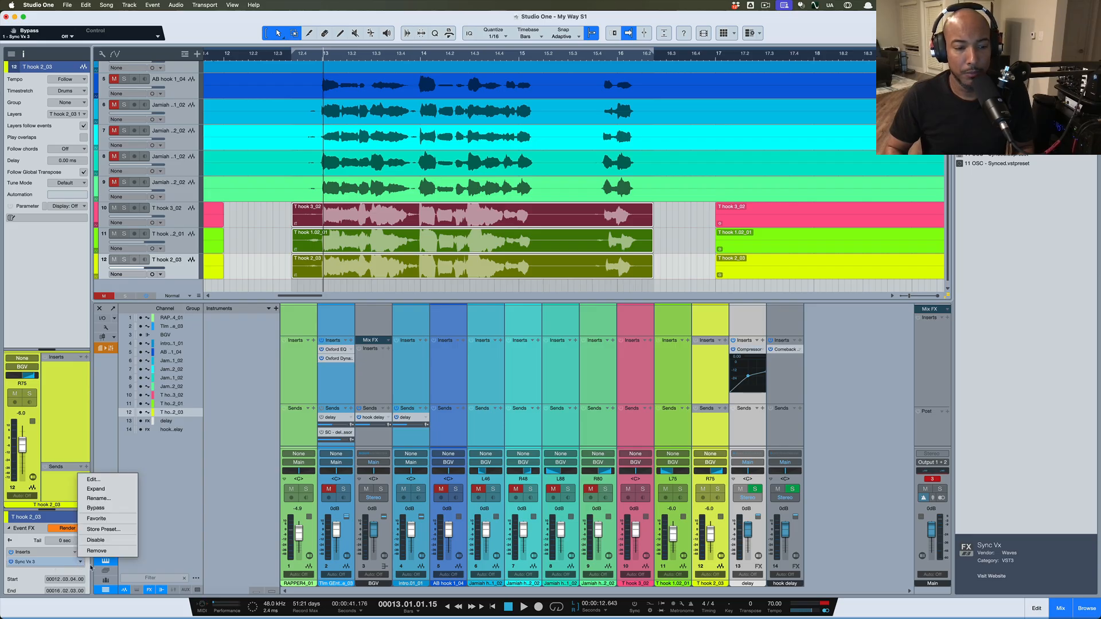
left_click(111, 551)
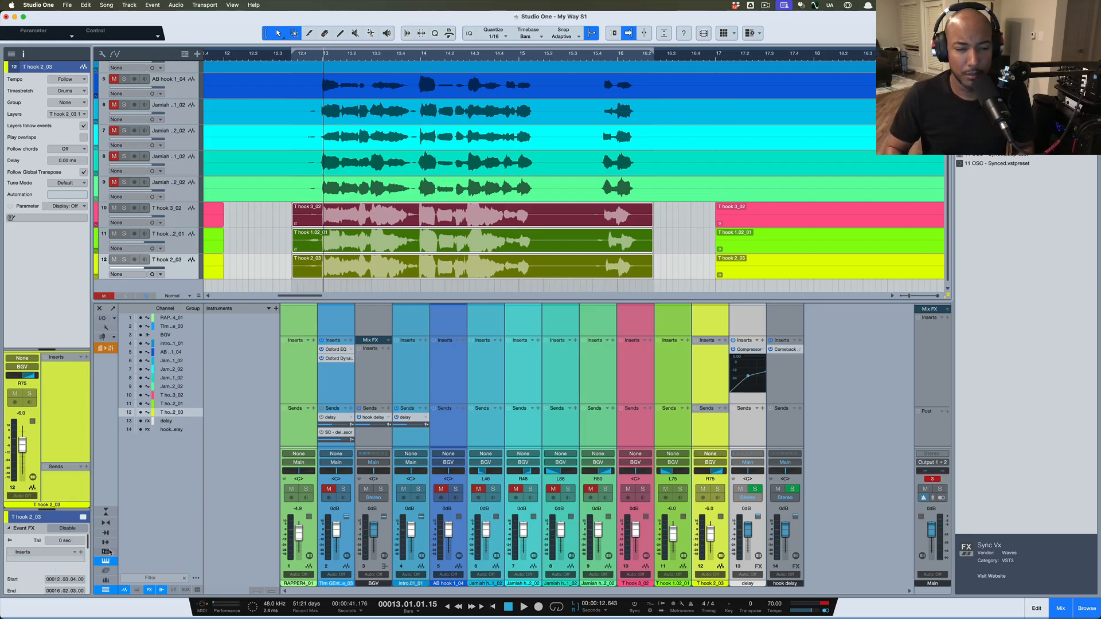
left_click(245, 255)
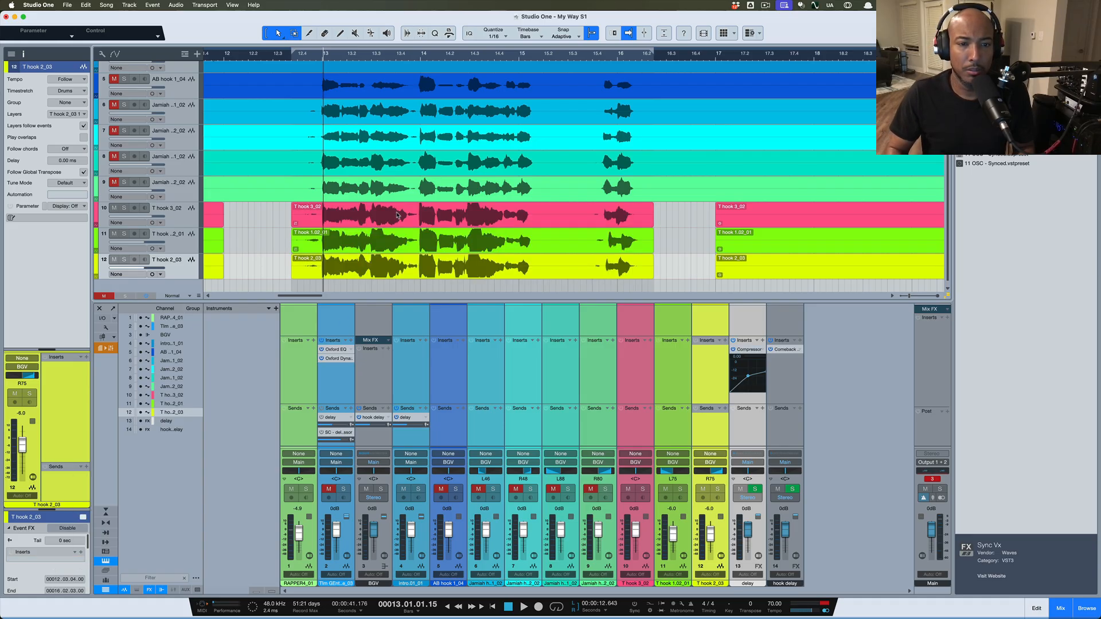
left_click(391, 223)
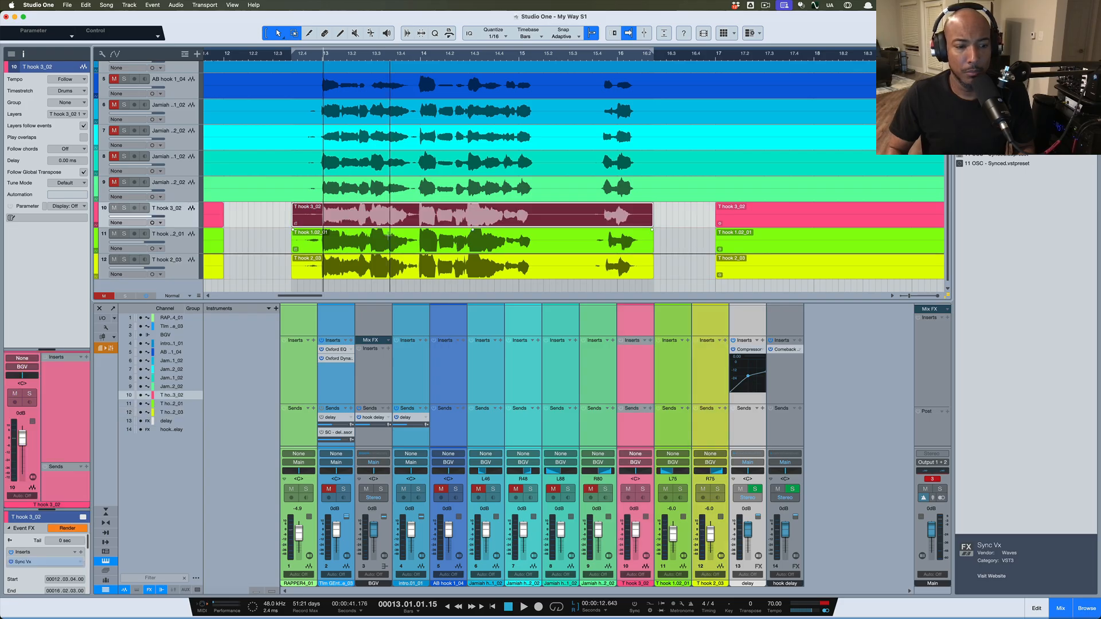
left_click(81, 562)
left_click(111, 554)
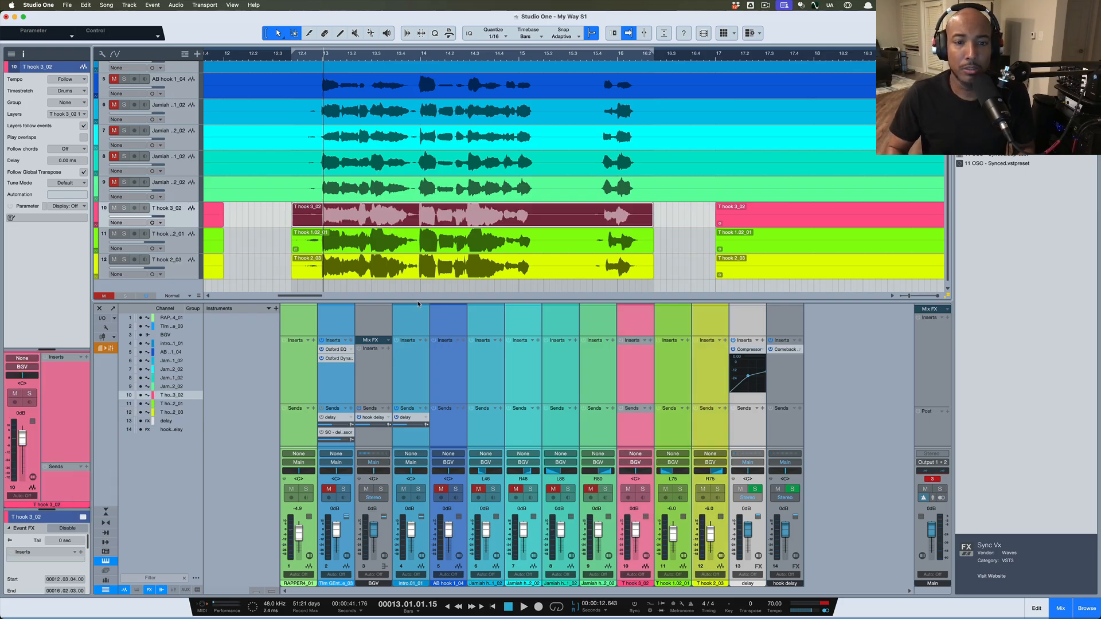
Remove Sync Vx from T hook 1.02_01, check T hook 2_03, and reselect T hook 3_02
left_click(418, 249)
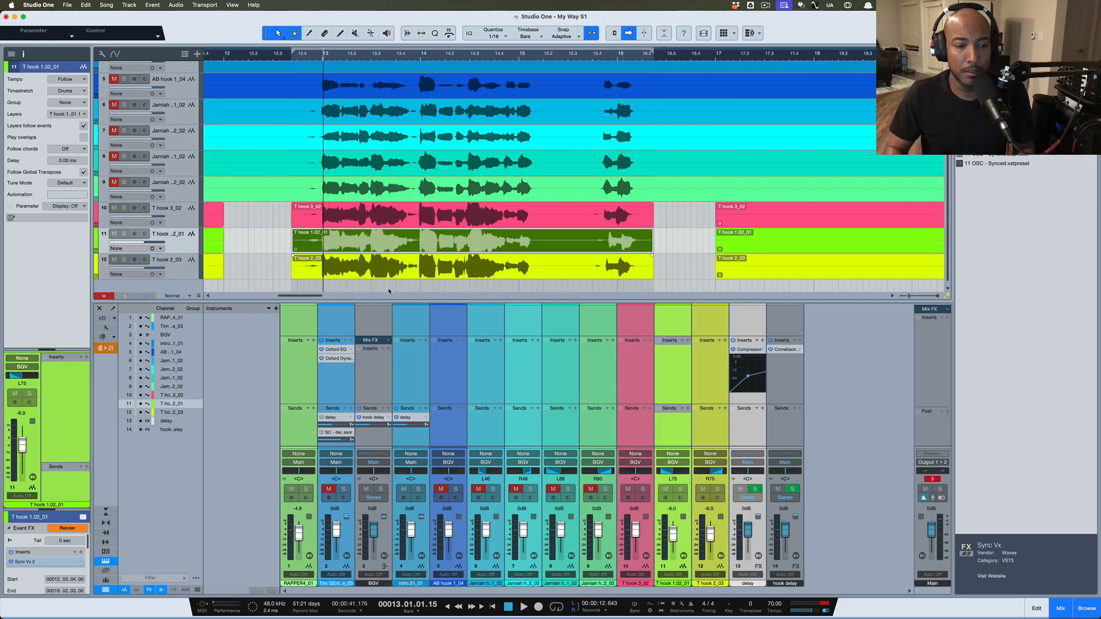
left_click(81, 563)
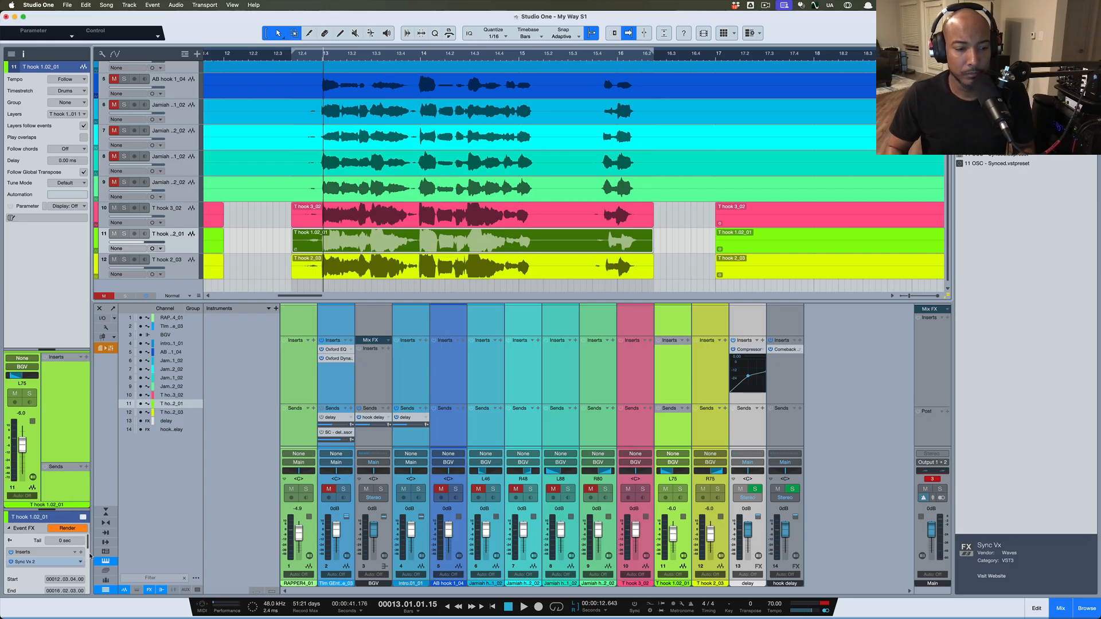
left_click(86, 558)
left_click(374, 274)
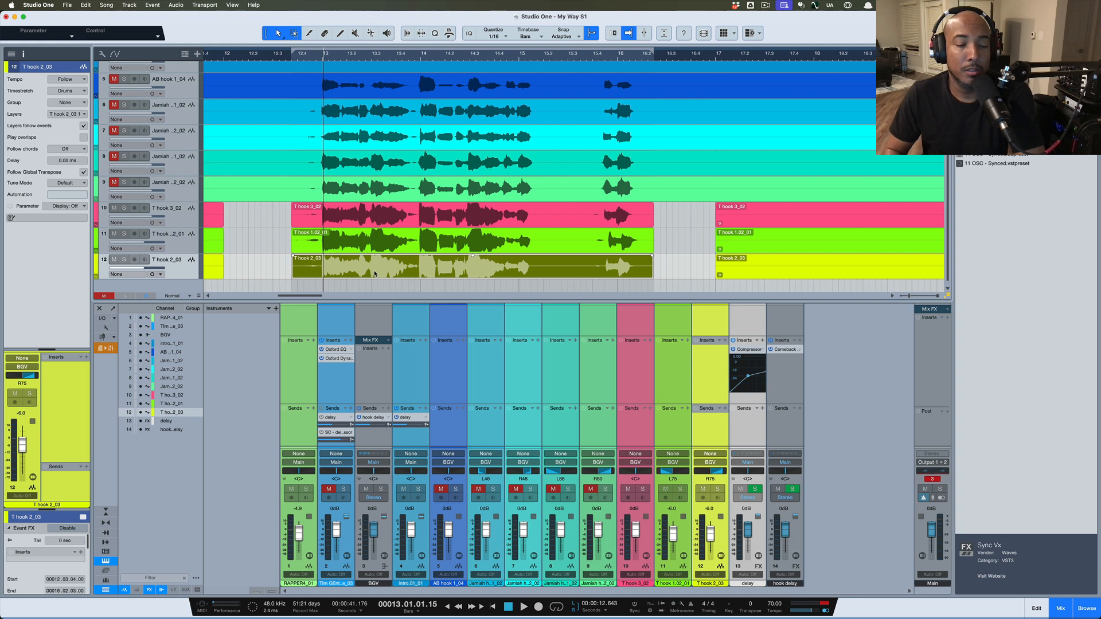
left_click(363, 226)
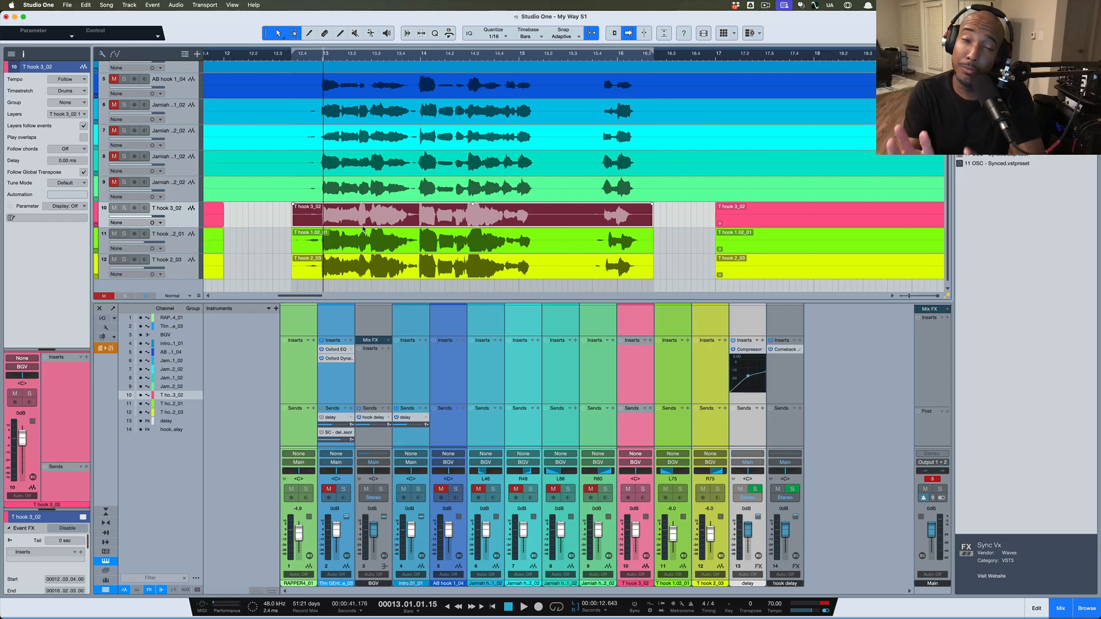
scroll(359, 223, "down", 1)
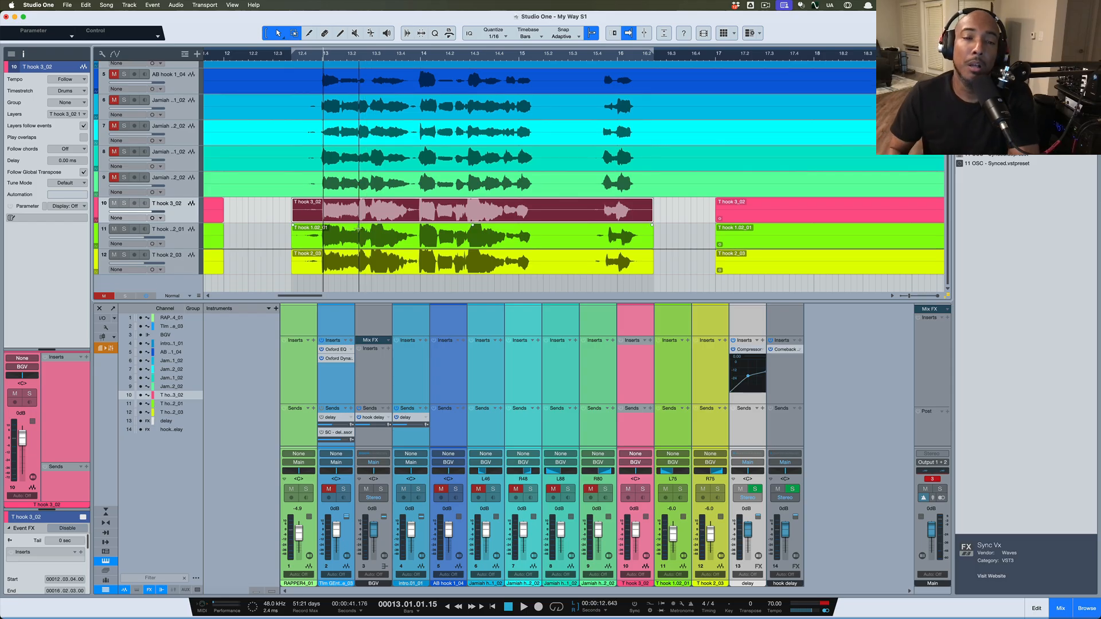
Launch VocAlign Pro on the T hook 3_02 event using Audio > Edit with VocAlign
right_click(399, 214)
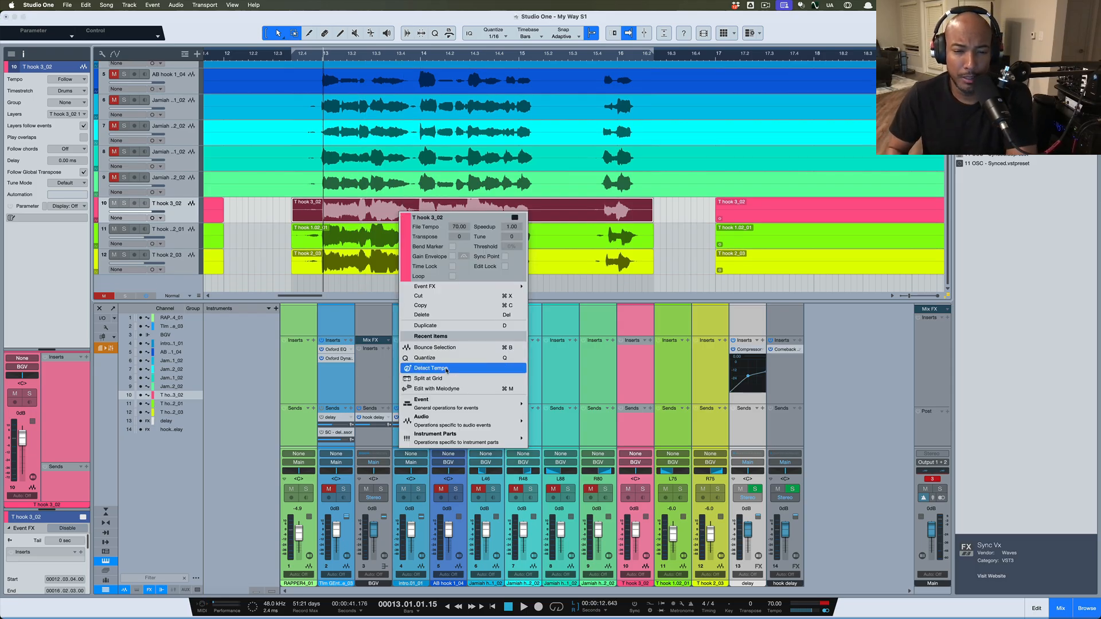
mouse_move(450, 423)
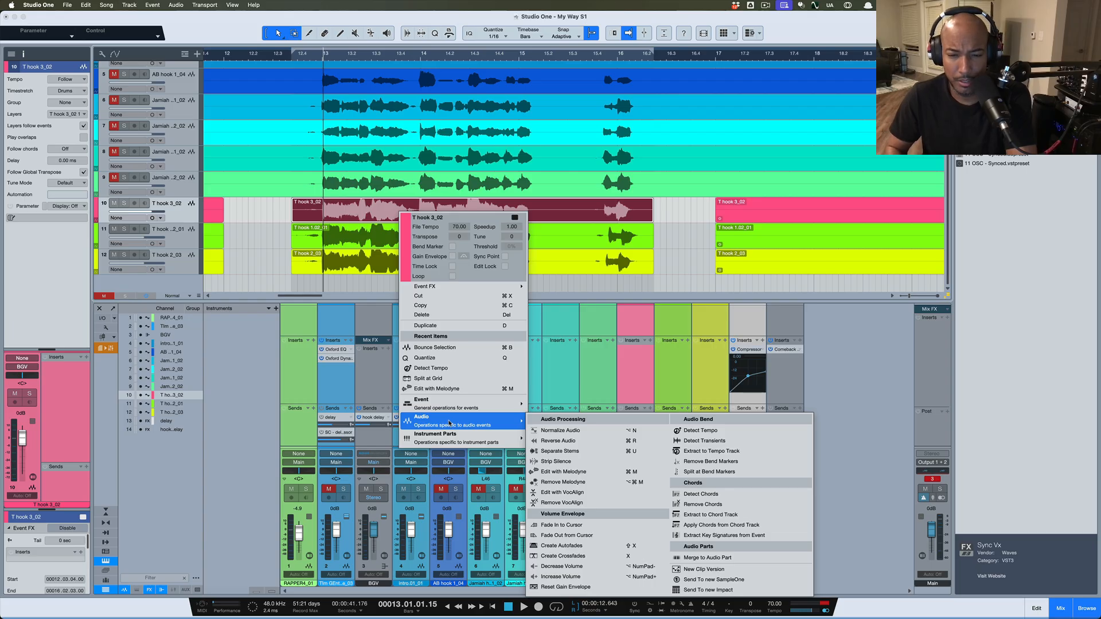
left_click(613, 497)
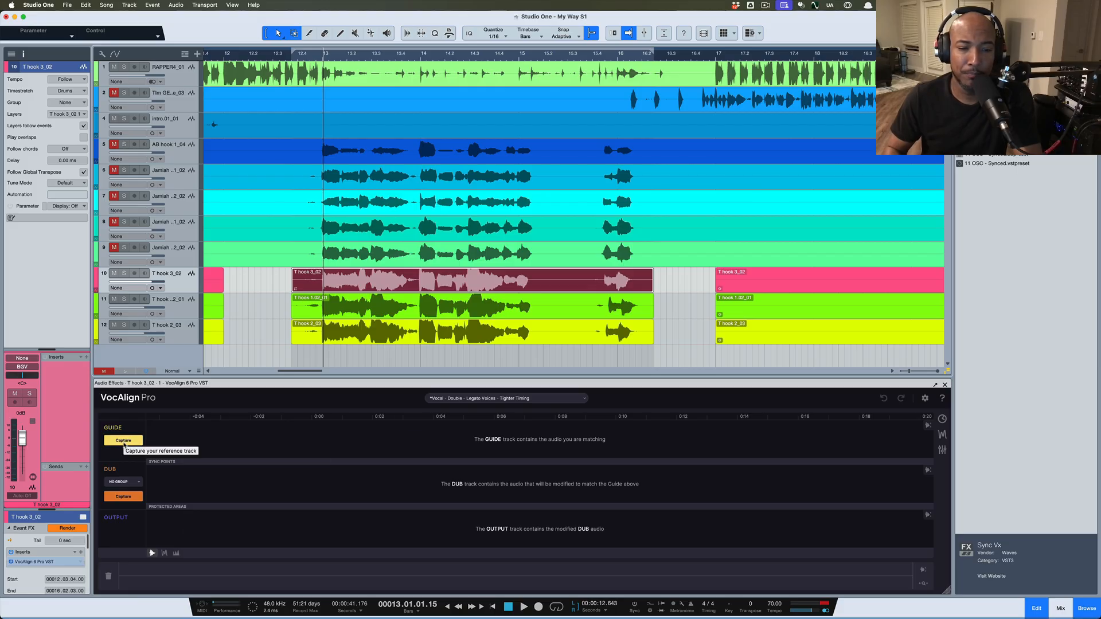
Capture T hook 3_02 as the VocAlign guide and select the T hook 1.02_01 double
left_click(123, 441)
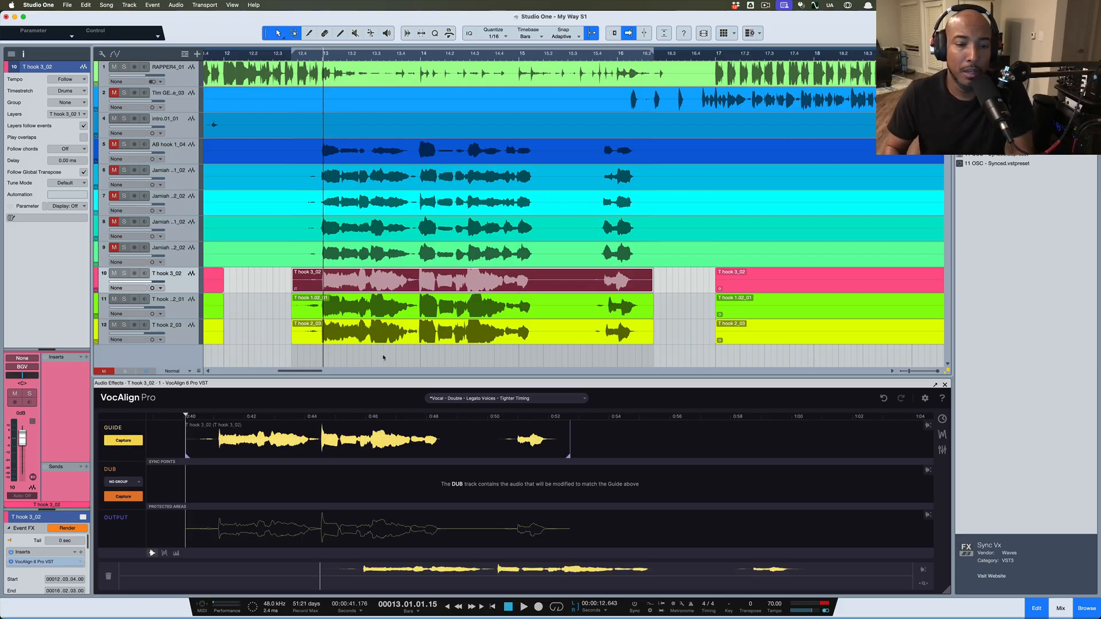
left_click(385, 314)
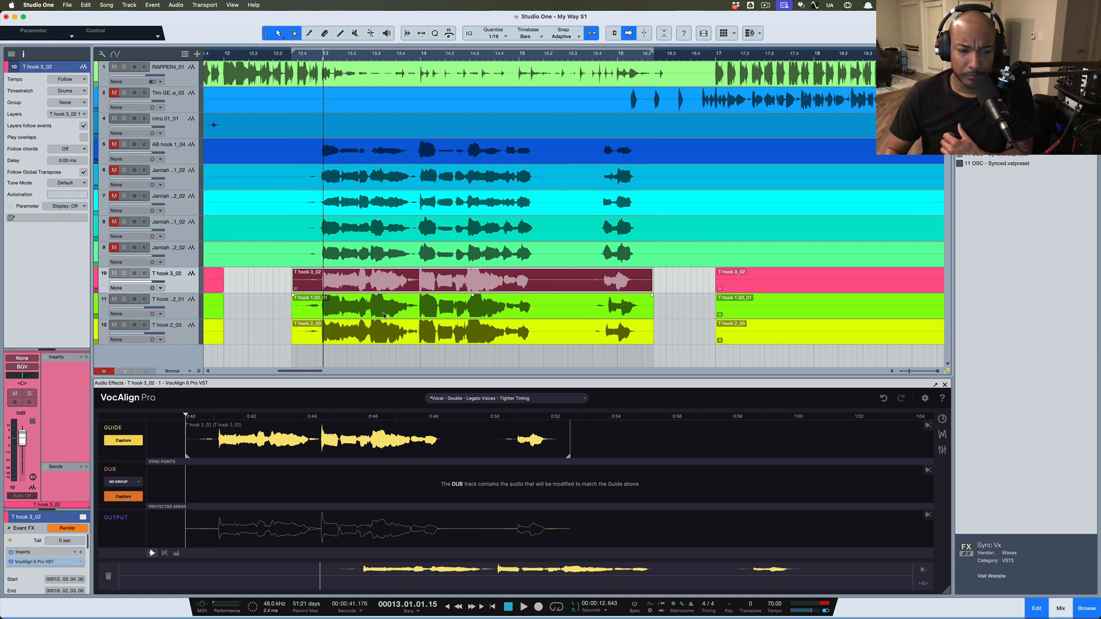
double_click(384, 315)
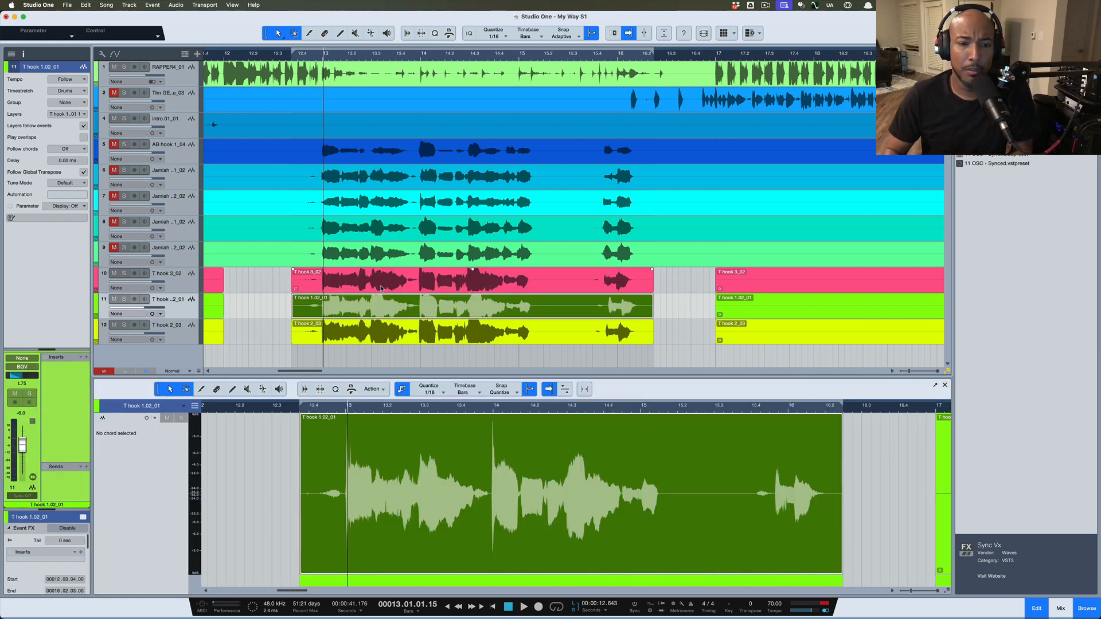
double_click(381, 289)
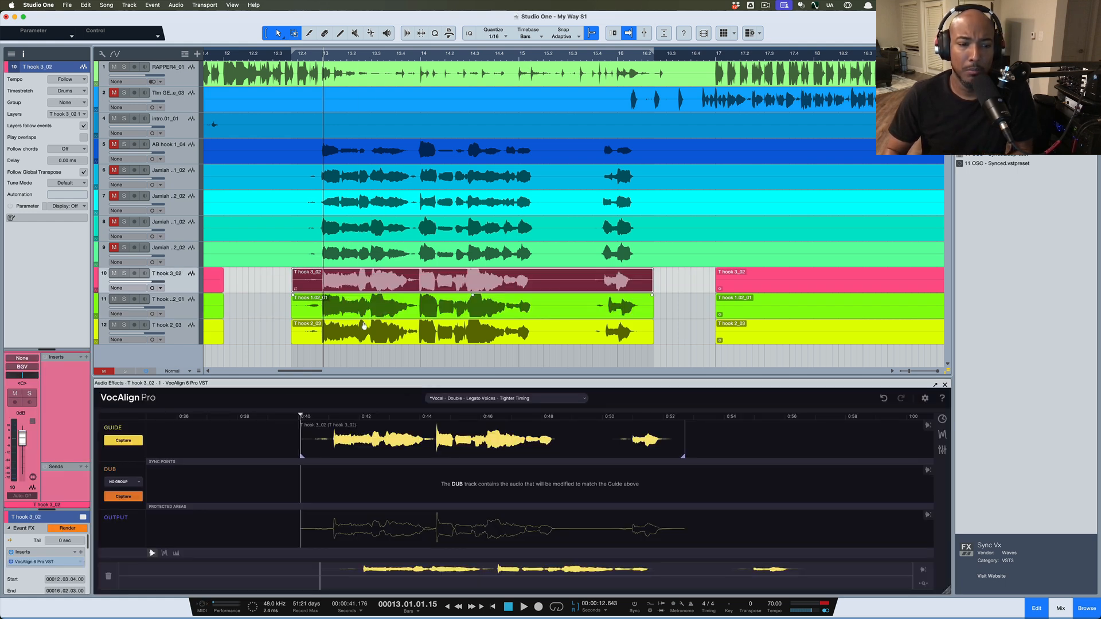
double_click(364, 301)
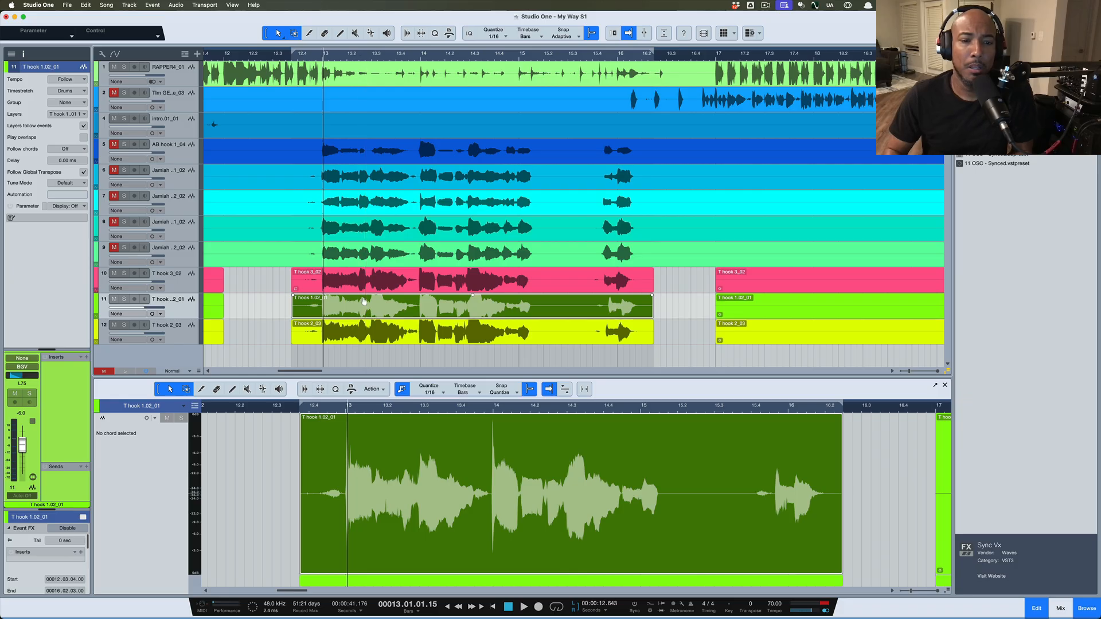
Open T hook 1.02_01 in VocAlign and capture it on the DUB lane
right_click(370, 310)
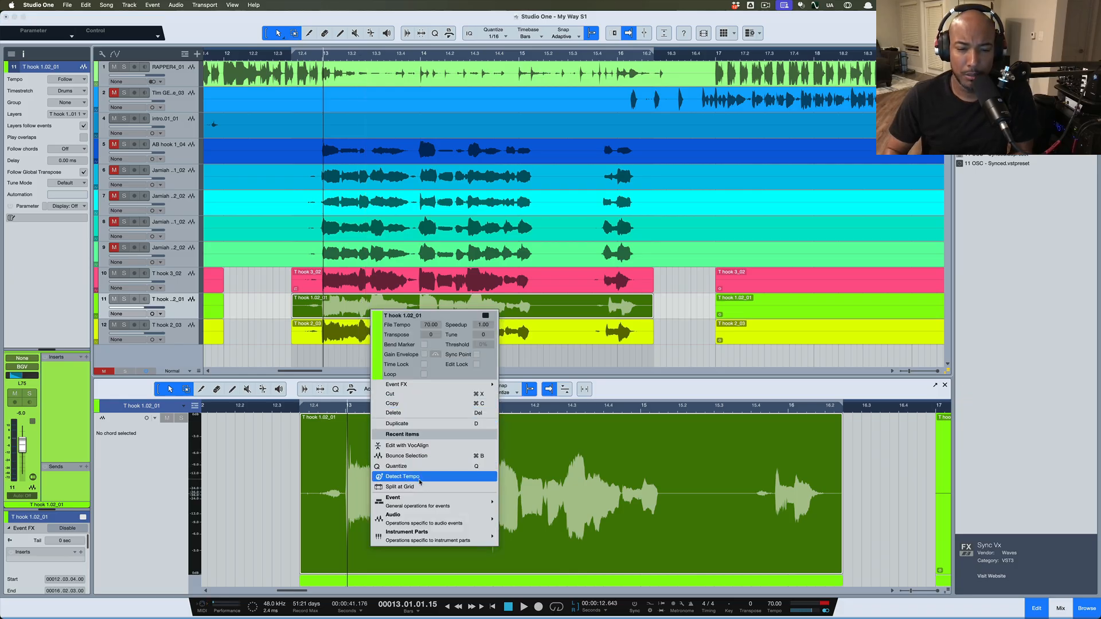
mouse_move(425, 517)
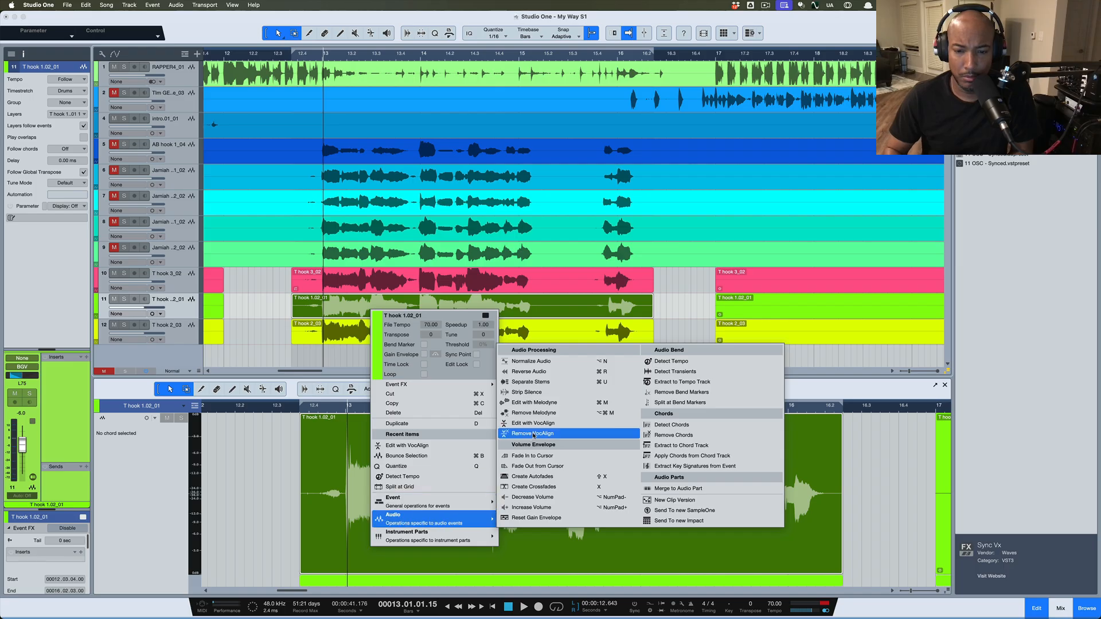
left_click(534, 424)
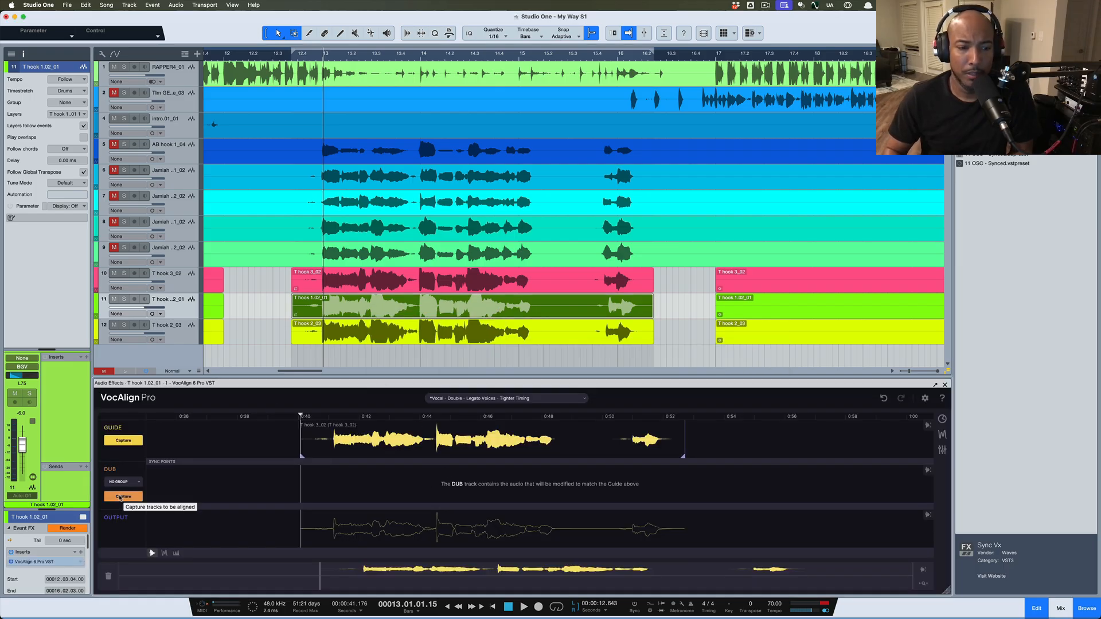
left_click(118, 498)
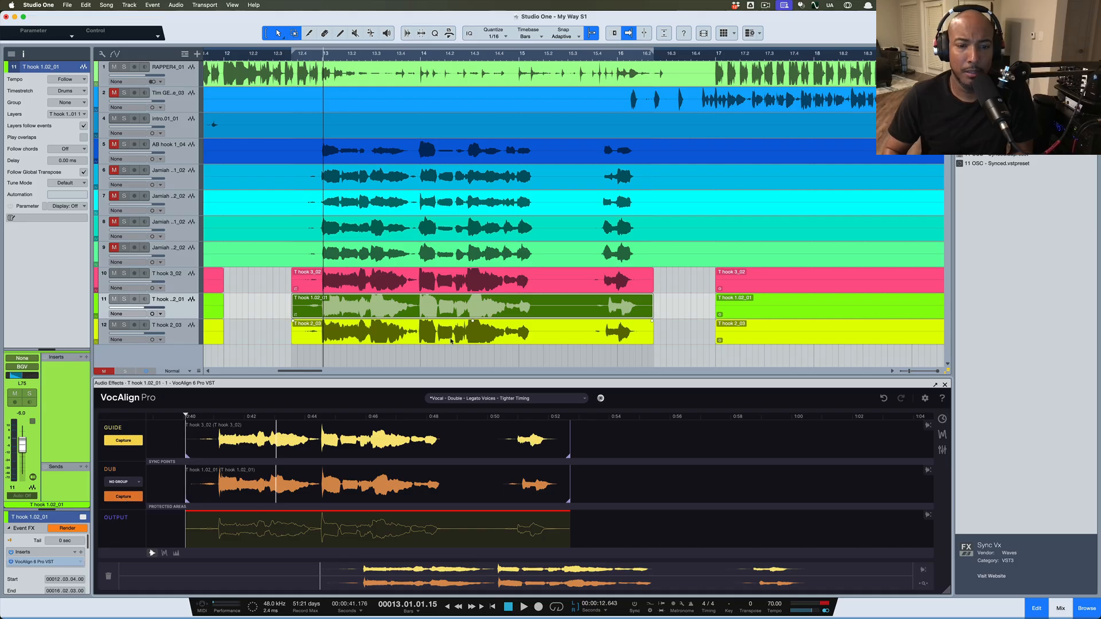
left_click(450, 340)
Launch VocAlign on the T hook 2_03 event via Audio > Edit with VocAlign and capture it as the dub
right_click(439, 340)
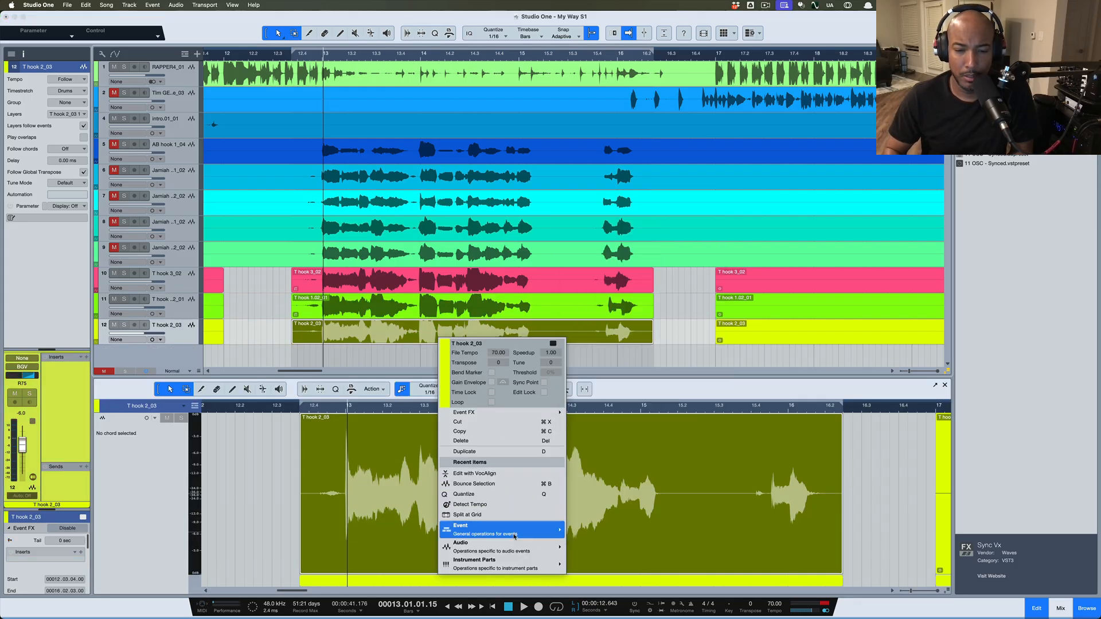
mouse_move(514, 544)
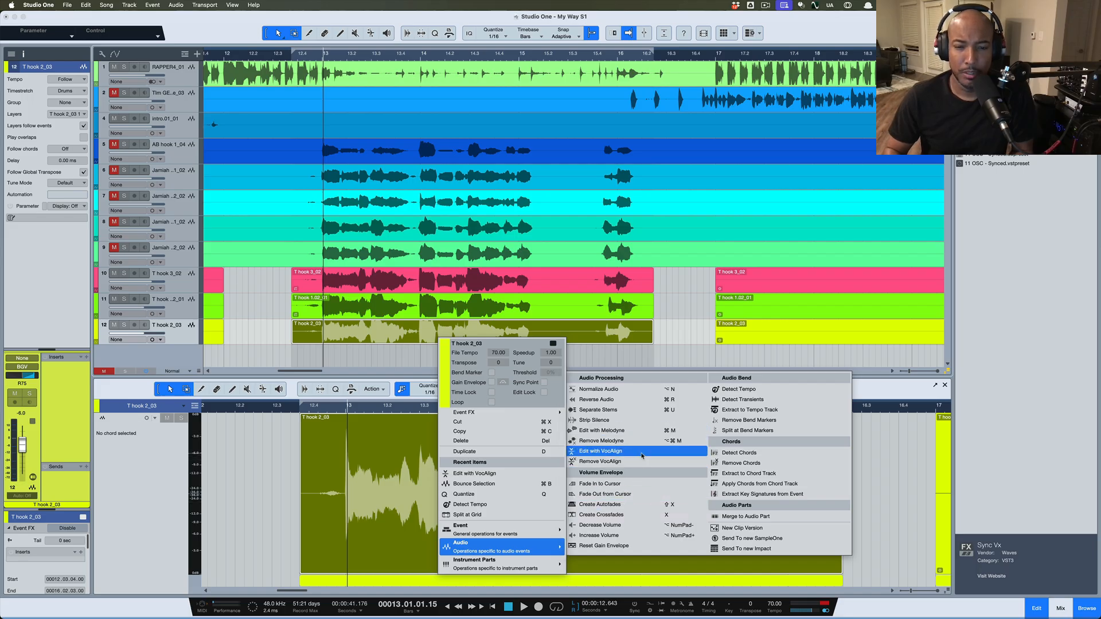
left_click(642, 453)
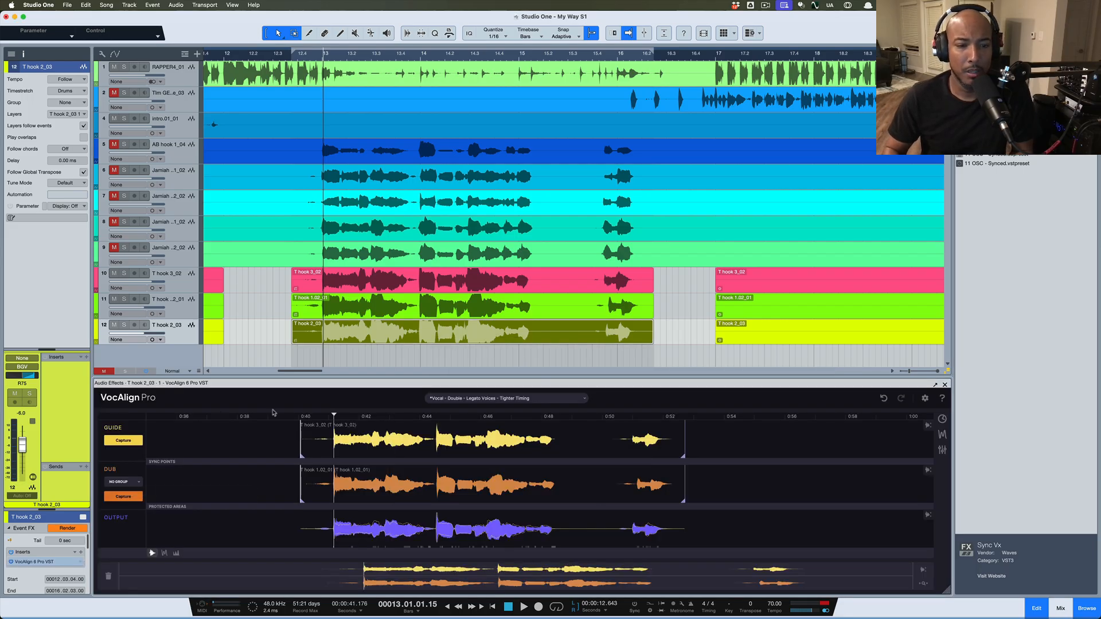
left_click(122, 496)
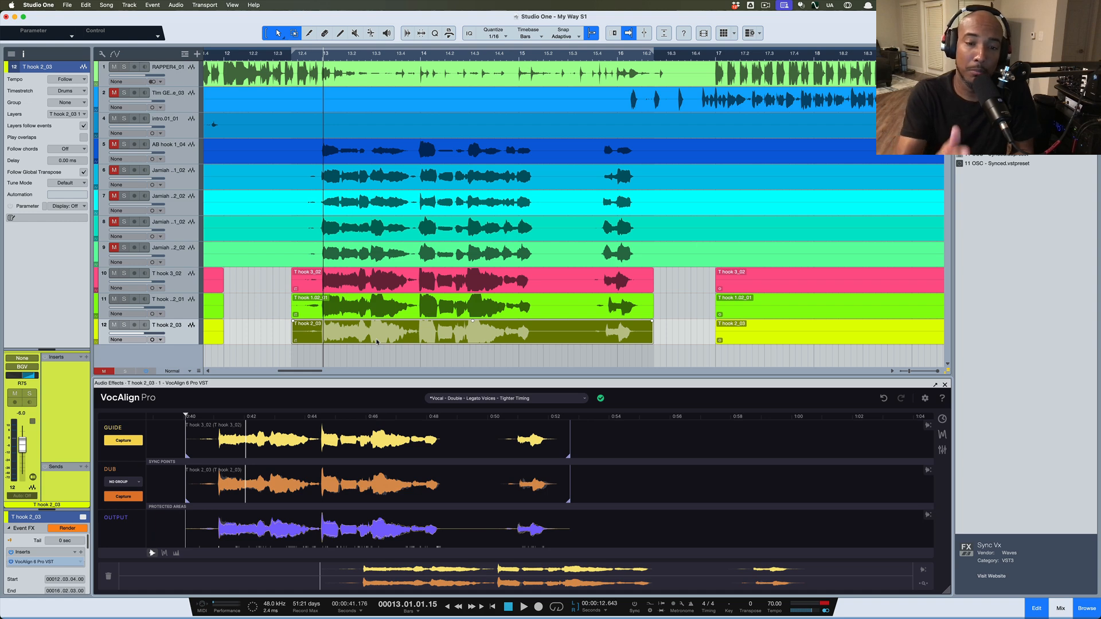
scroll(384, 344, "left", 3)
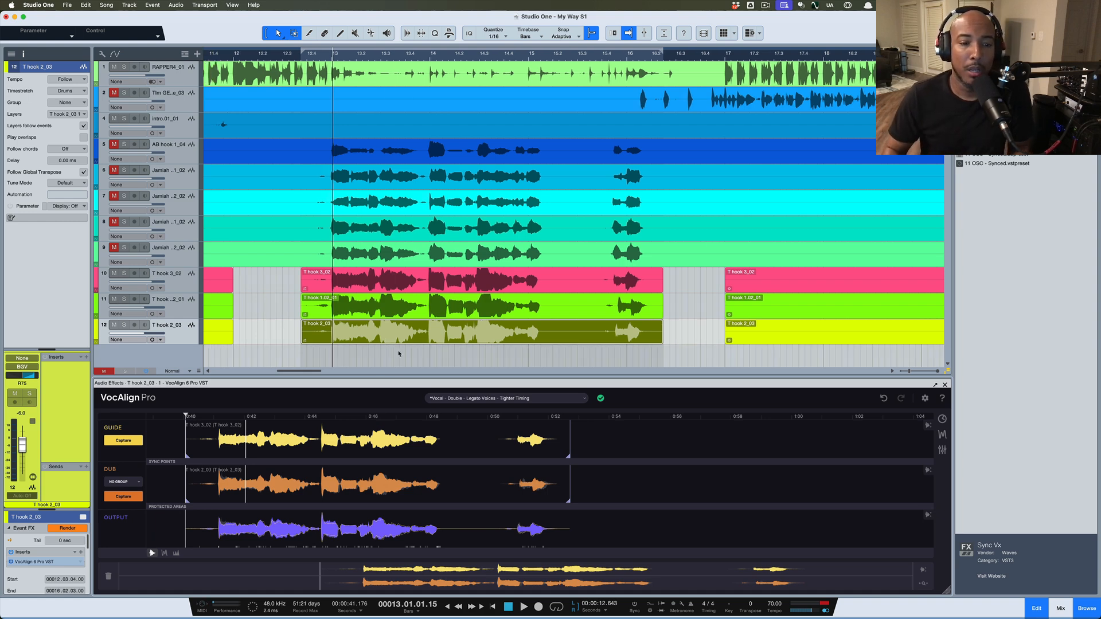
scroll(398, 354, "left", 1)
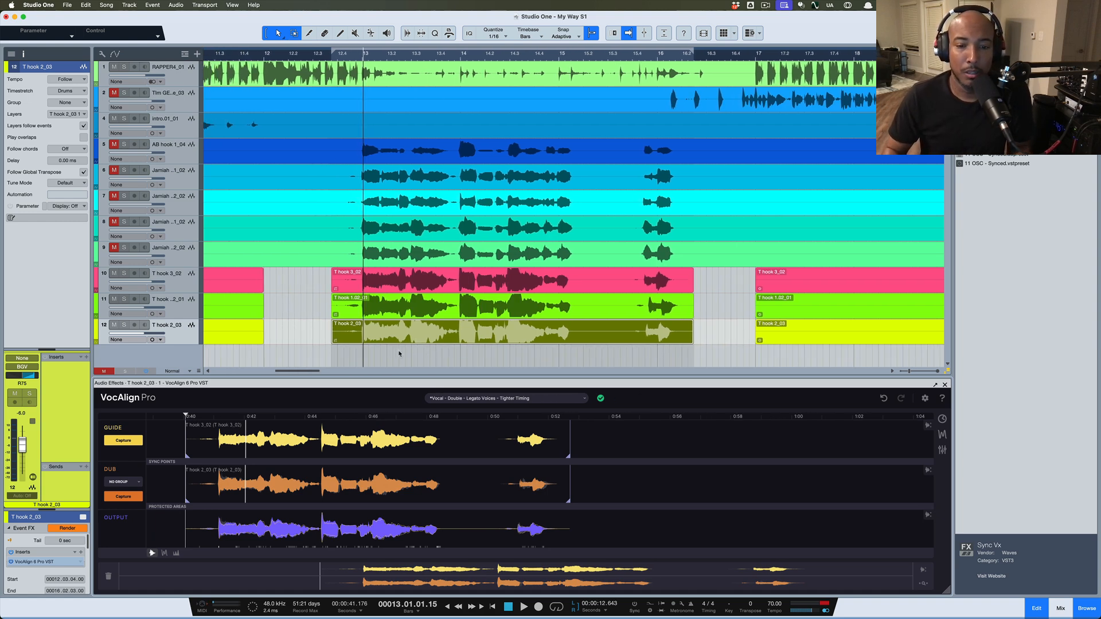
left_click(505, 399)
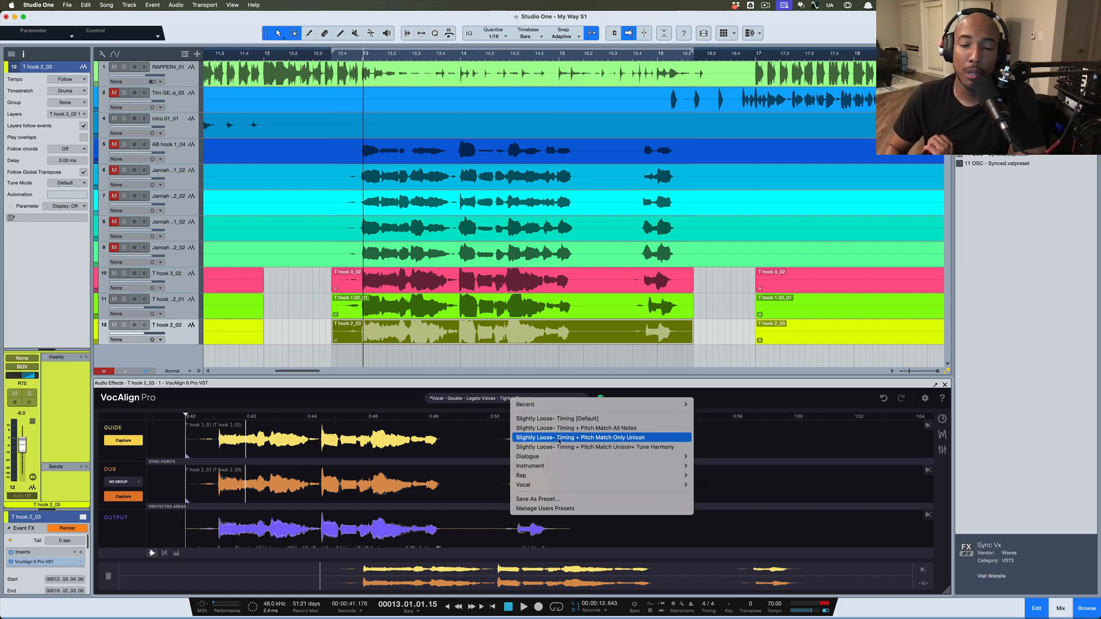
mouse_move(561, 466)
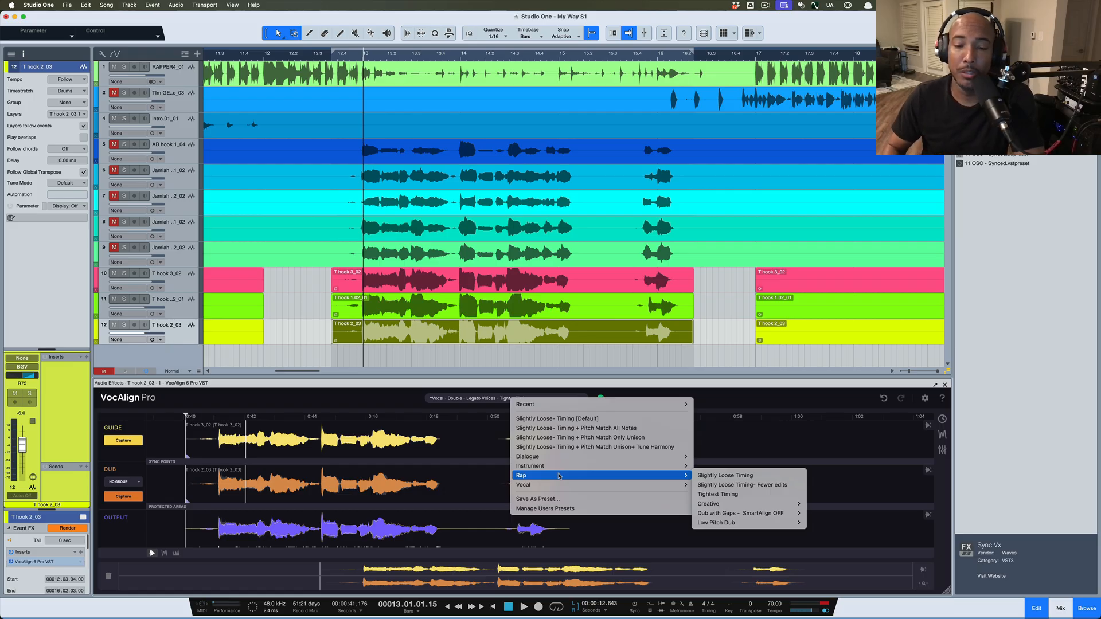
left_click(398, 399)
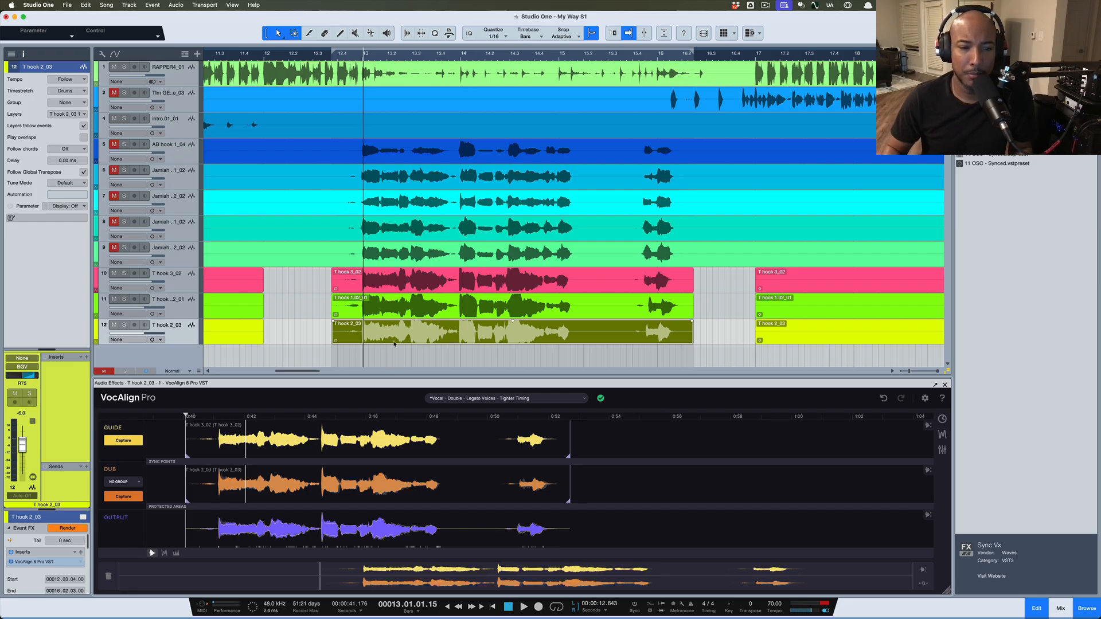
key("space")
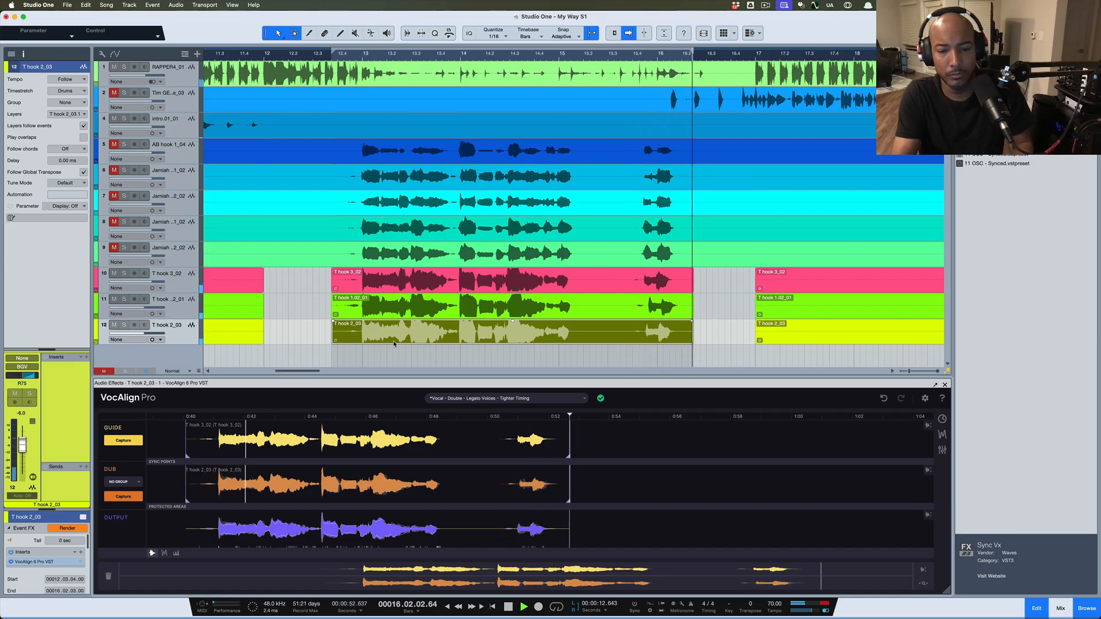
key("space")
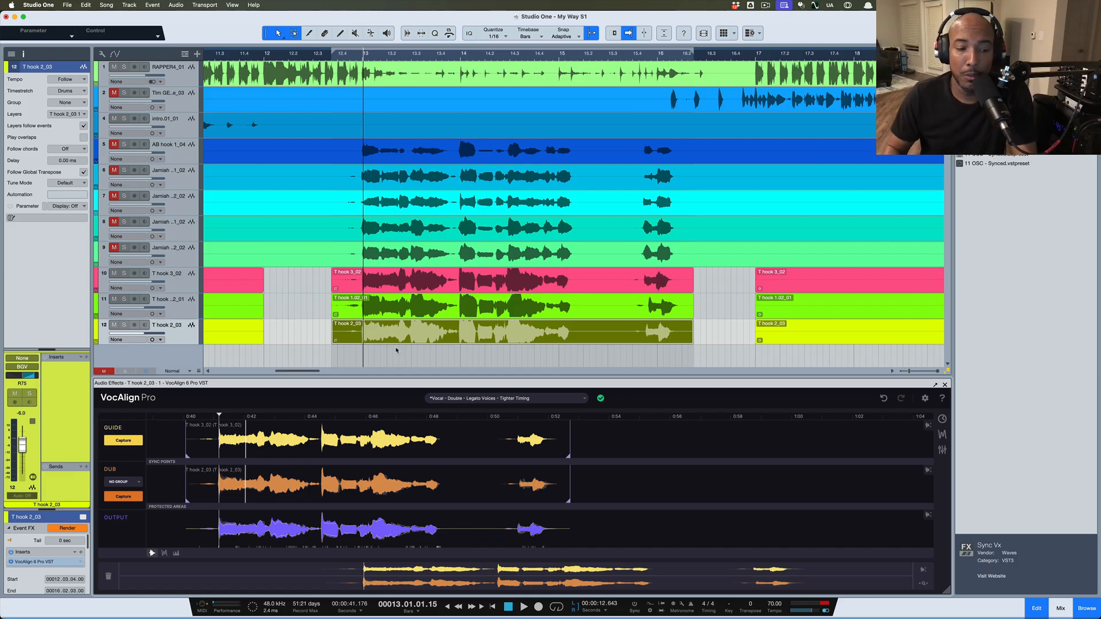
Show VocAlign's Match Timing, Match Pitch and Other (pitch range and formant) settings
left_click(943, 419)
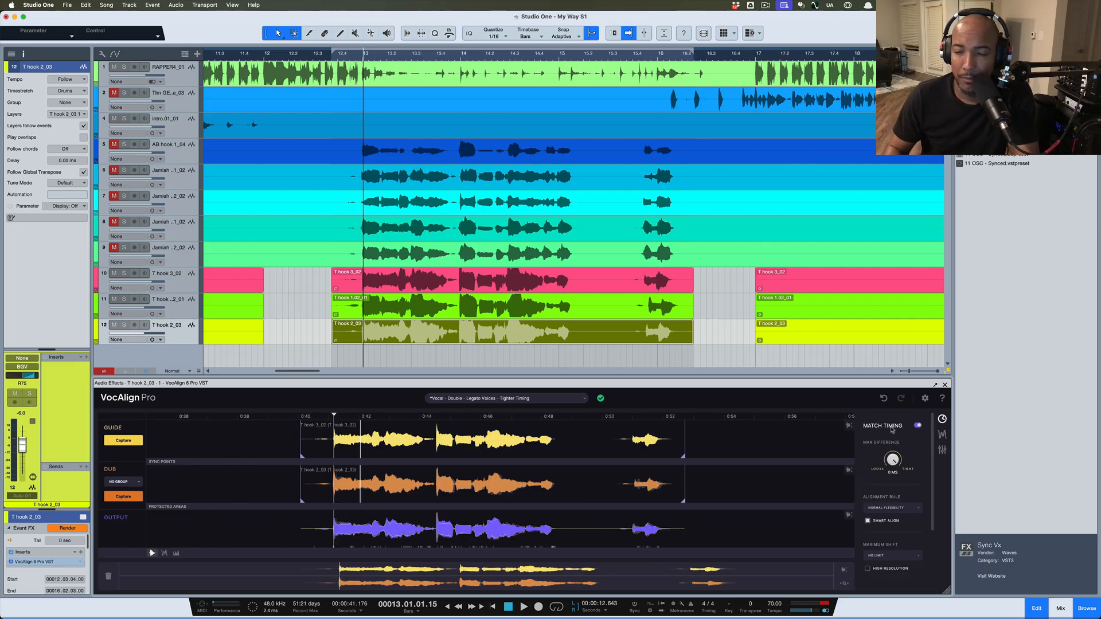
left_click(942, 434)
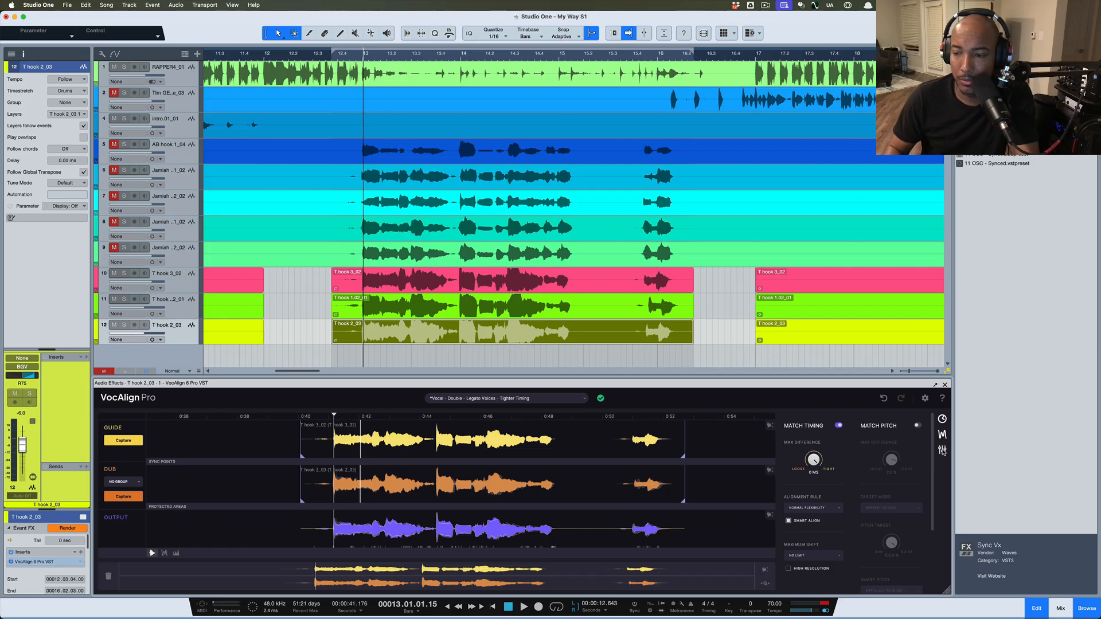
left_click(942, 450)
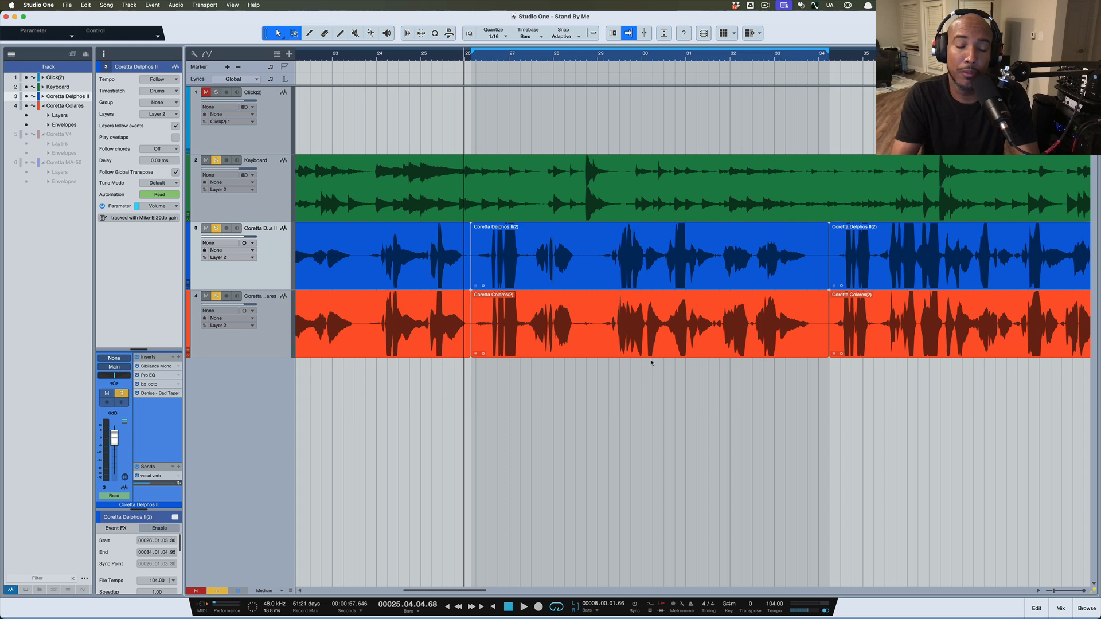
Listen back to the doubles from bar 26, then split the blue Coretta Delphos II event at bar 38
key("space")
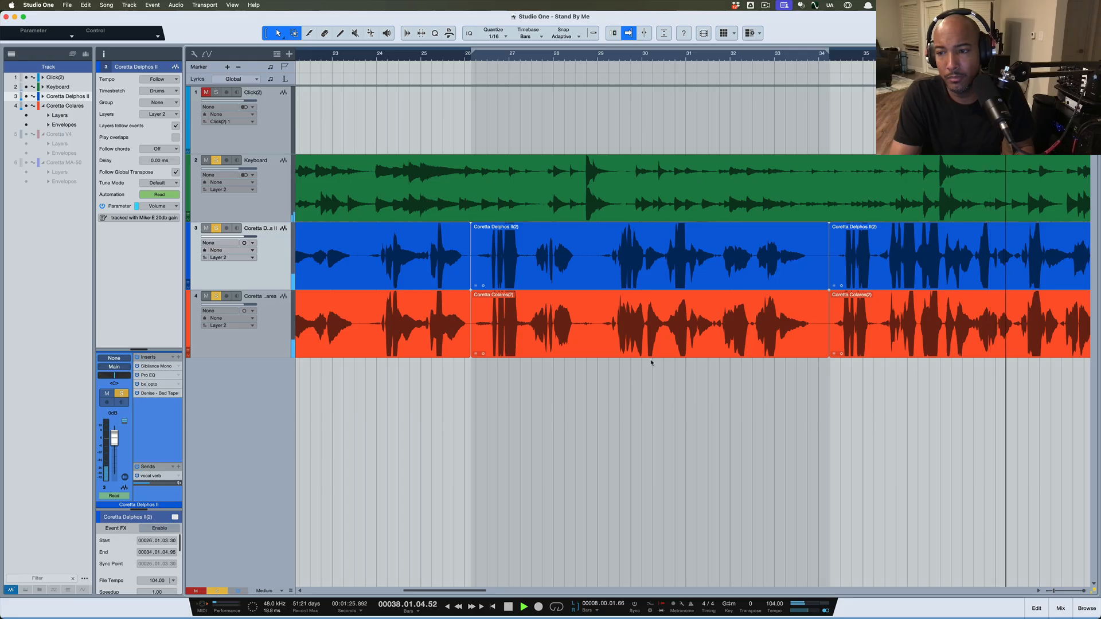
key("space")
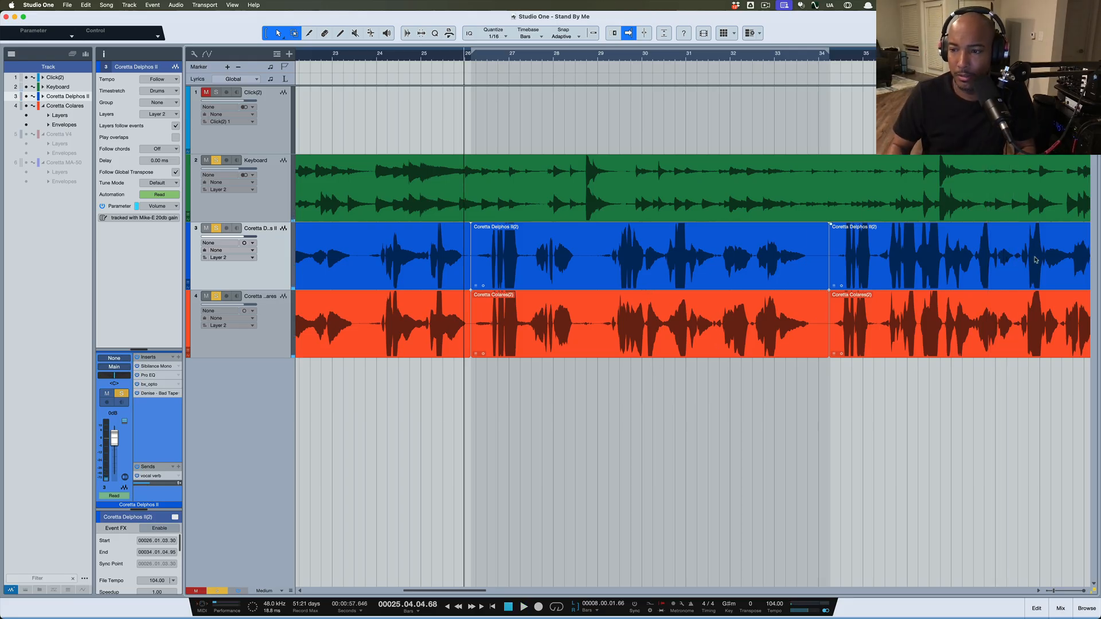
left_click(1015, 264, "alt")
Select the blue and red vocal events spanning bars 26–38
left_click(952, 281)
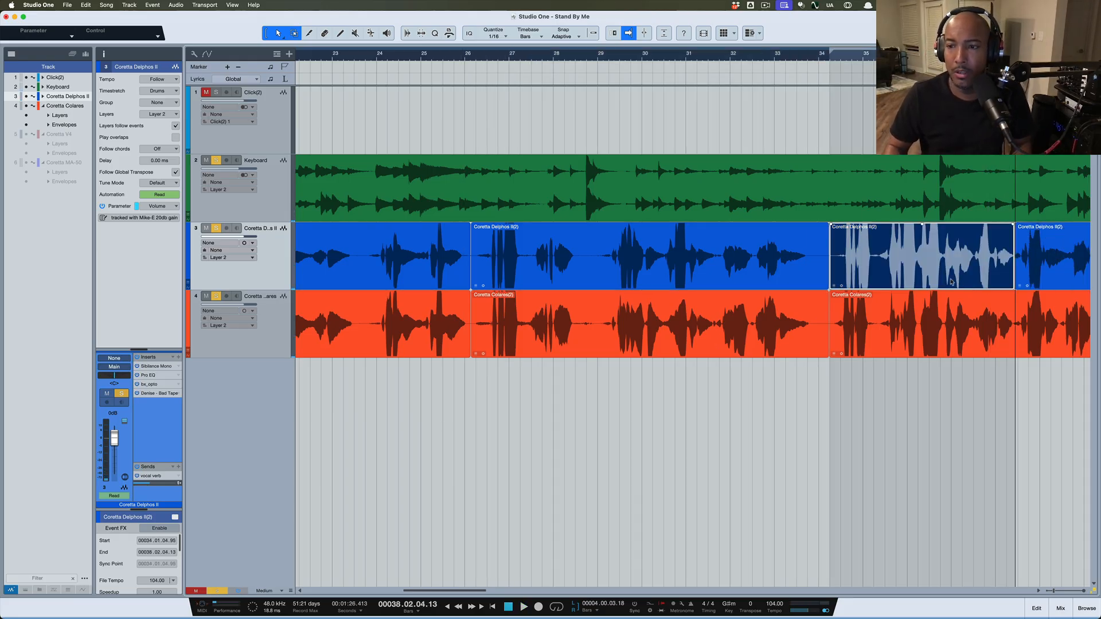
left_click(798, 278, "shift")
left_click(803, 334, "shift")
left_click(872, 345, "shift")
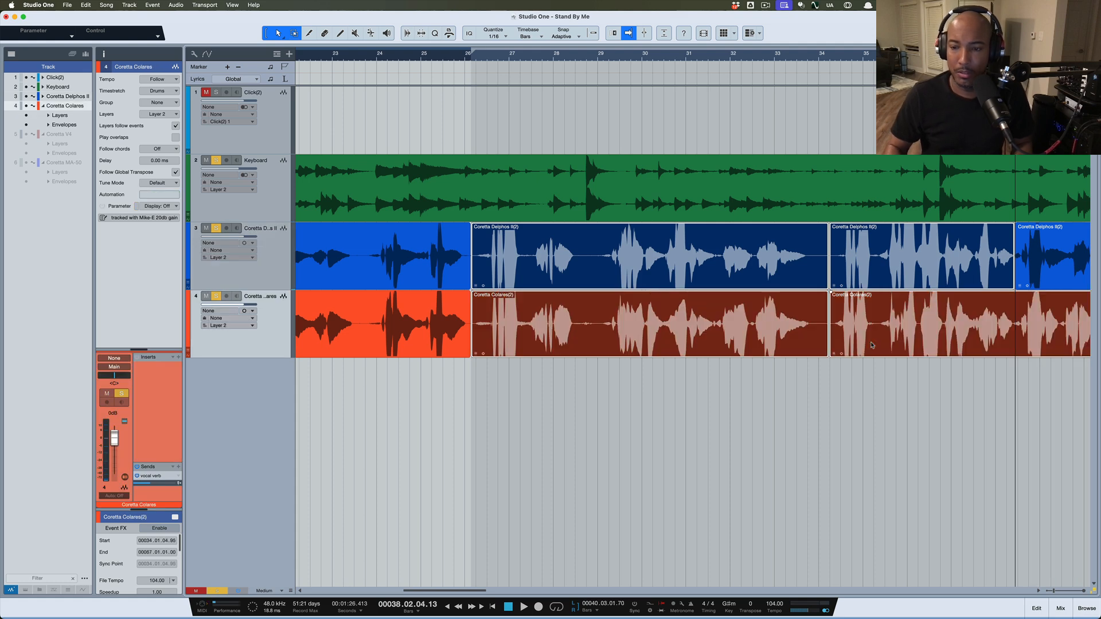
left_click(930, 422)
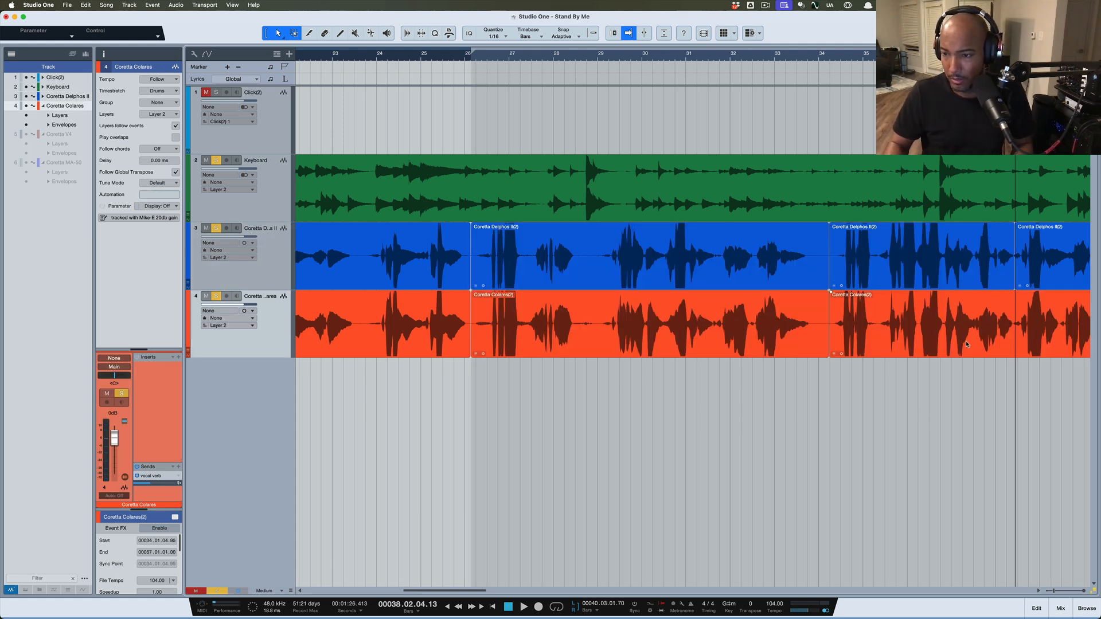
left_click(969, 344)
left_click(1014, 310)
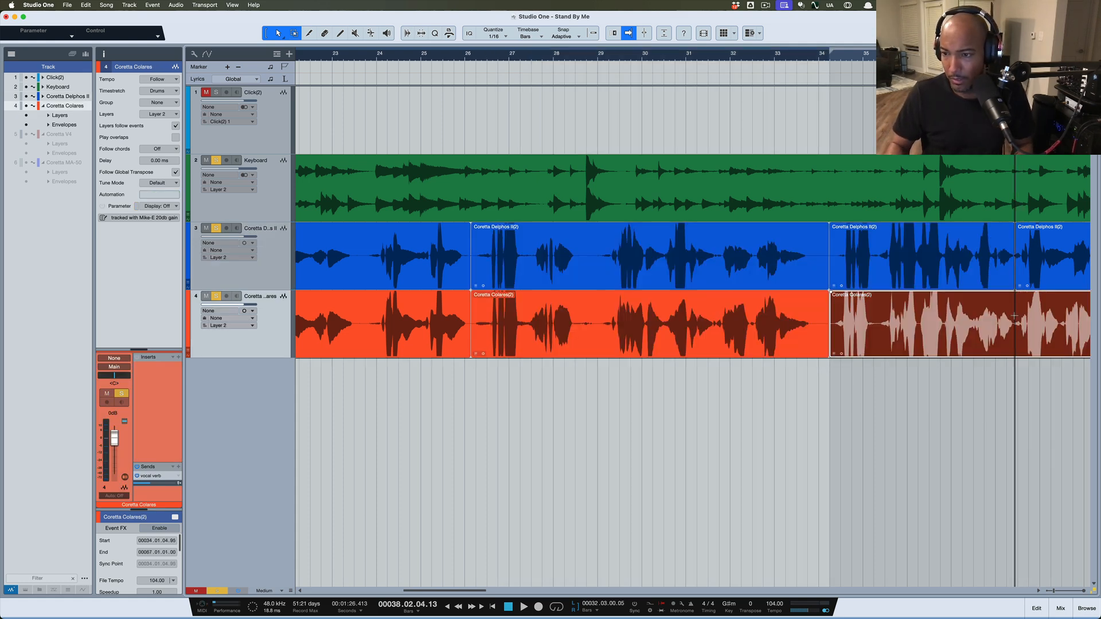
key("alt+x")
left_click(919, 346)
left_click(714, 292, "shift")
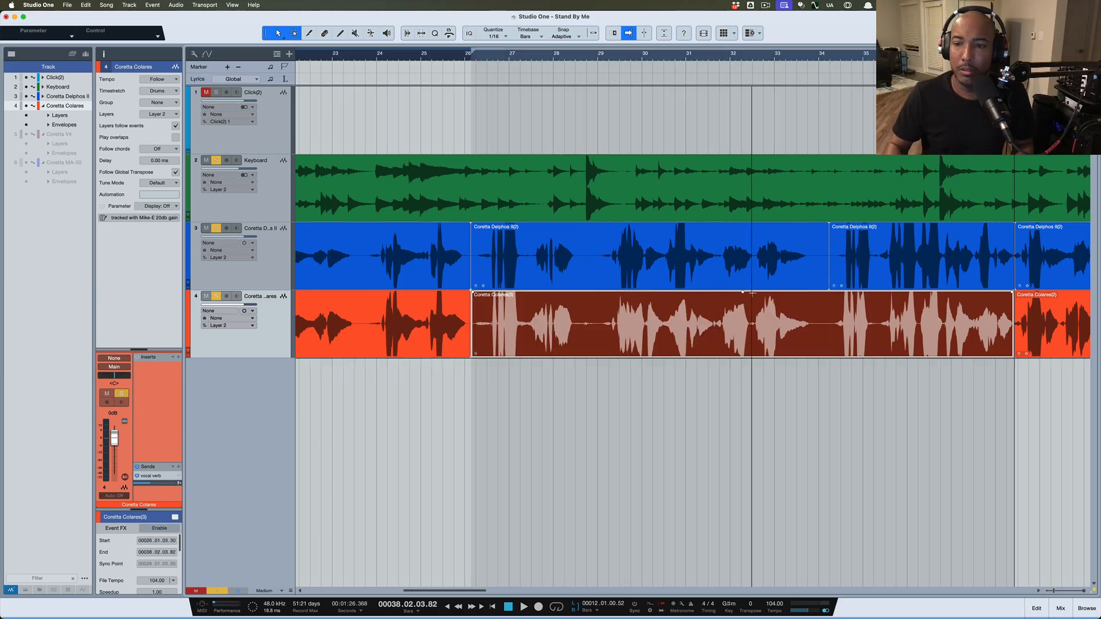
key("ctrl+b")
Merge the blue Coretta Delphos II bars 26–38 events into one, zoom out and show the browser
left_click(748, 280)
left_click(865, 276, "shift")
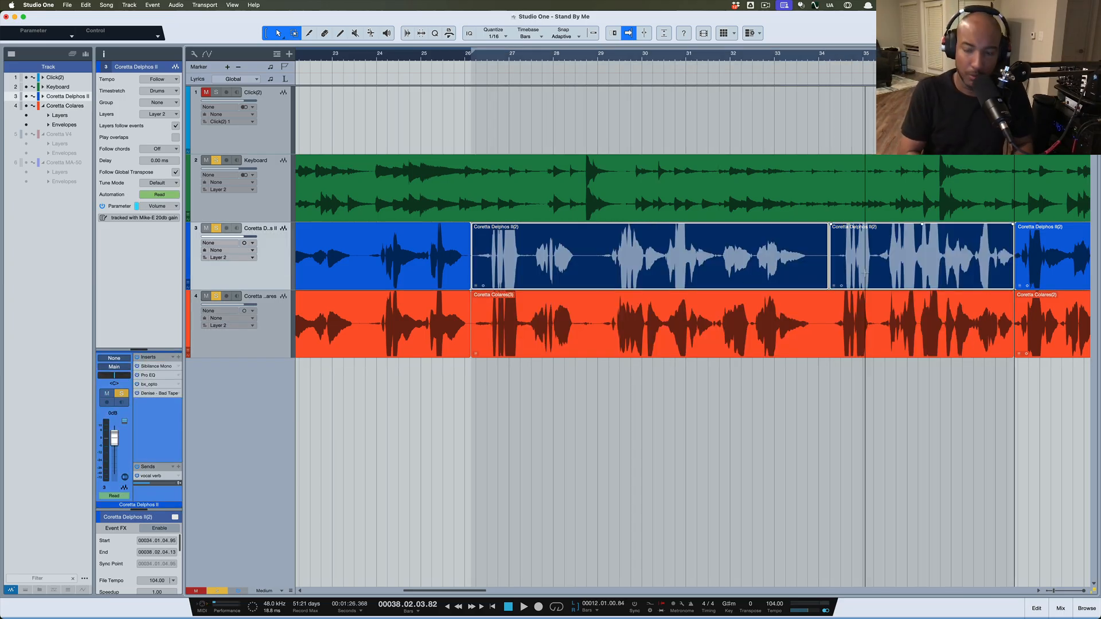
key("ctrl+b")
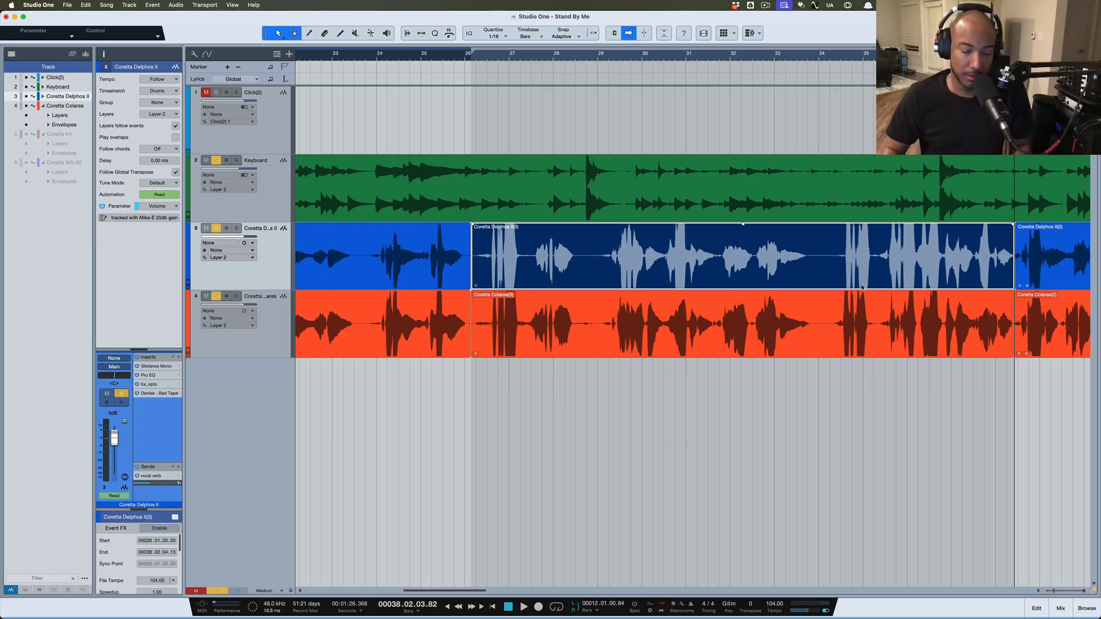
key("w")
scroll(913, 330, "right", 4)
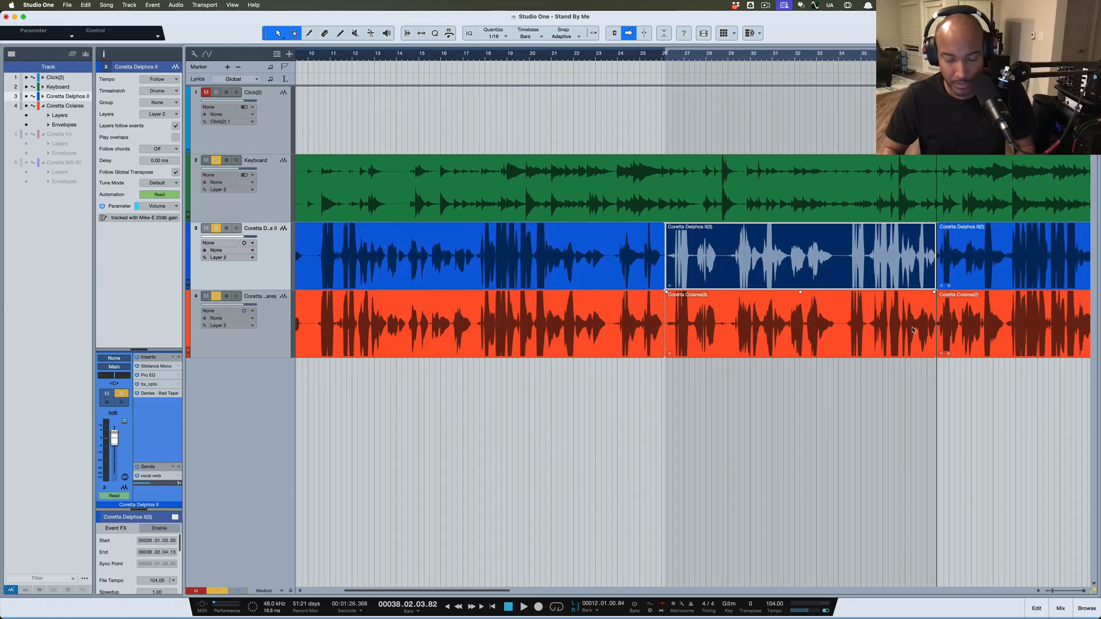
key("F5")
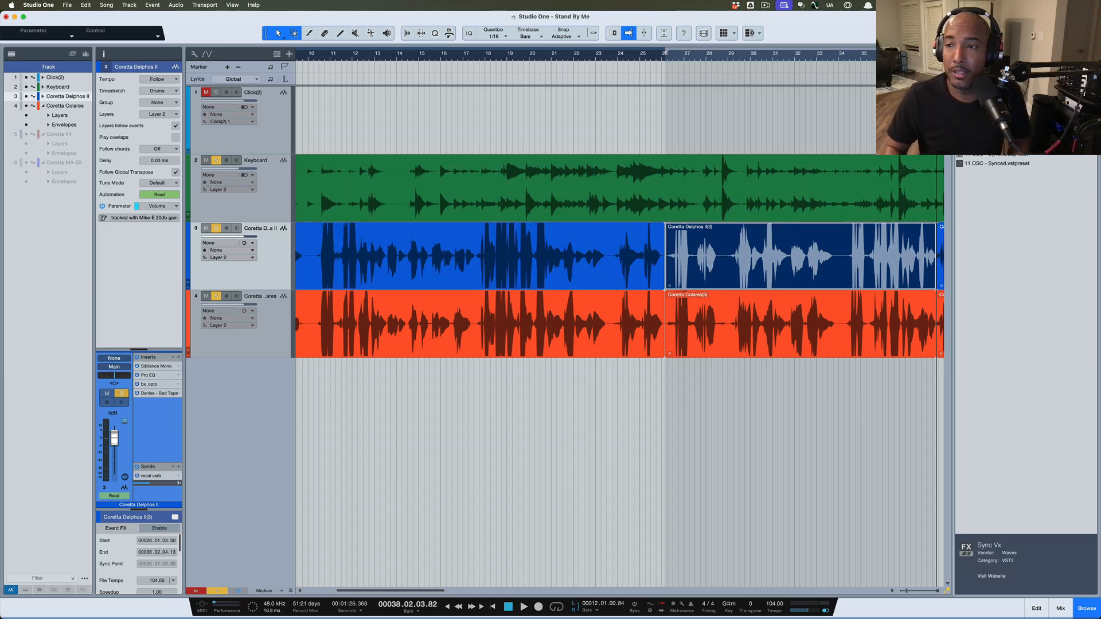
Apply Sync Vx to the selected Coretta vocal events and dismiss its getting-started tips
left_click(776, 344, "shift")
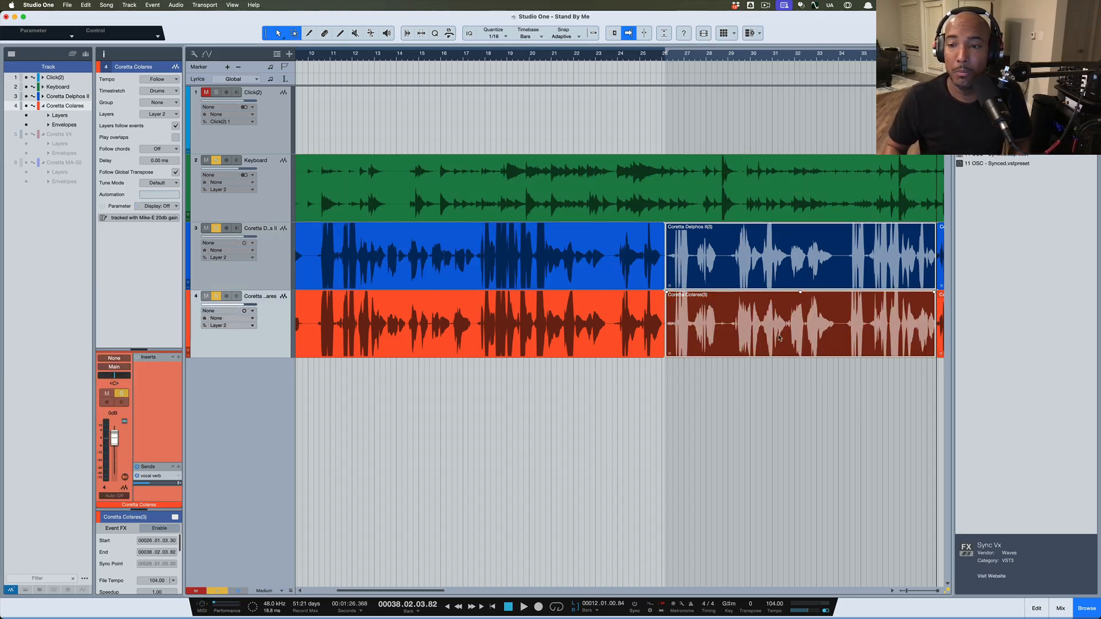
scroll(780, 340, "right", 3)
scroll(786, 337, "right", 1)
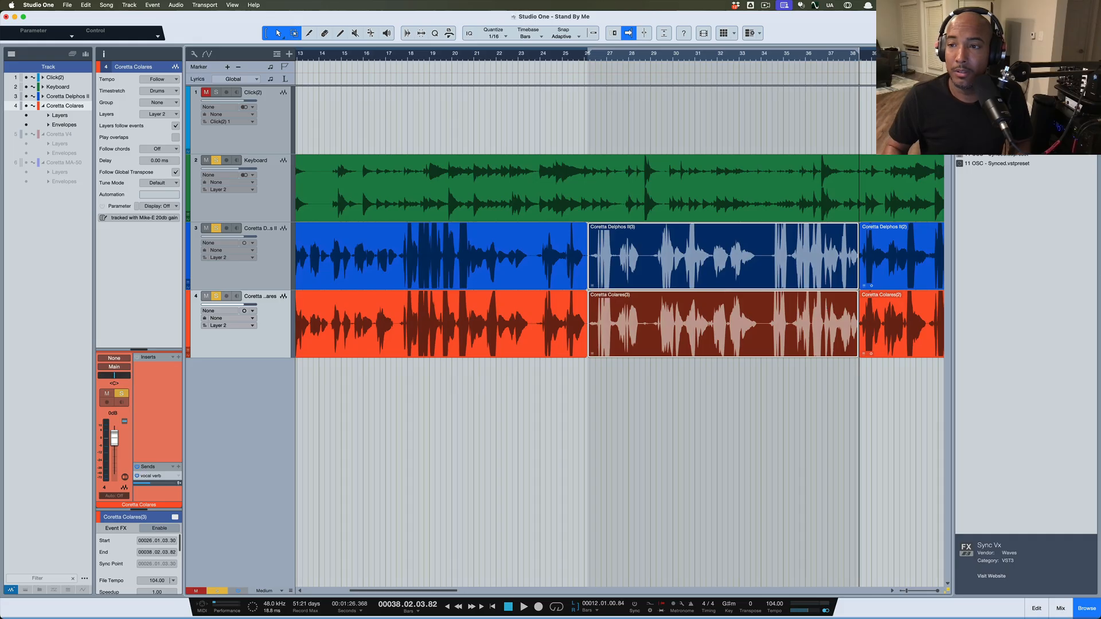
left_click_drag(984, 126, 712, 264)
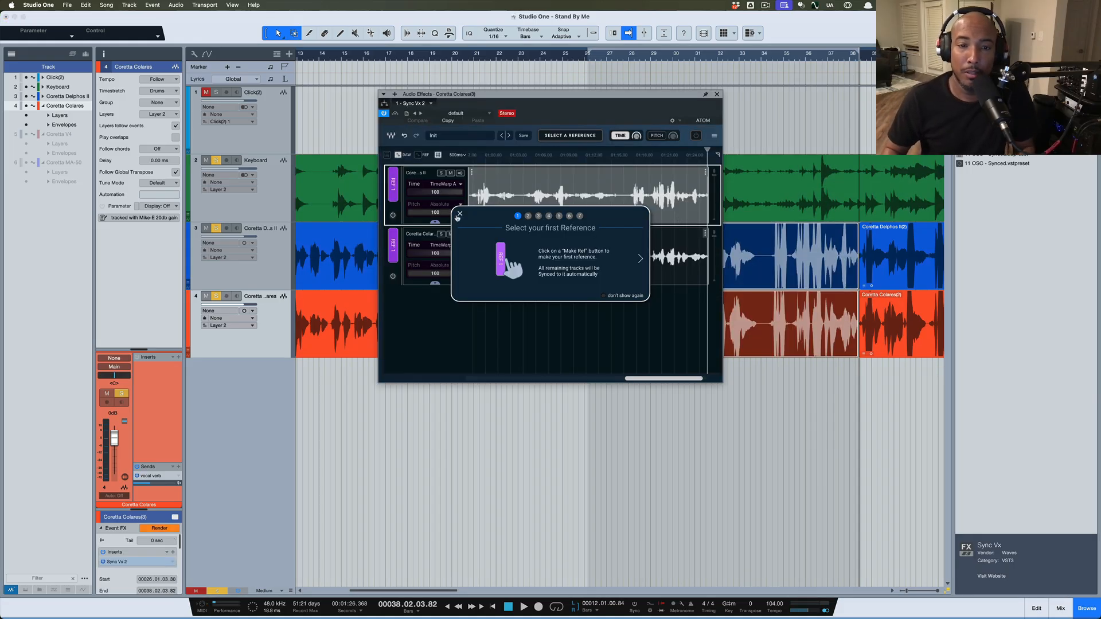
left_click(459, 214)
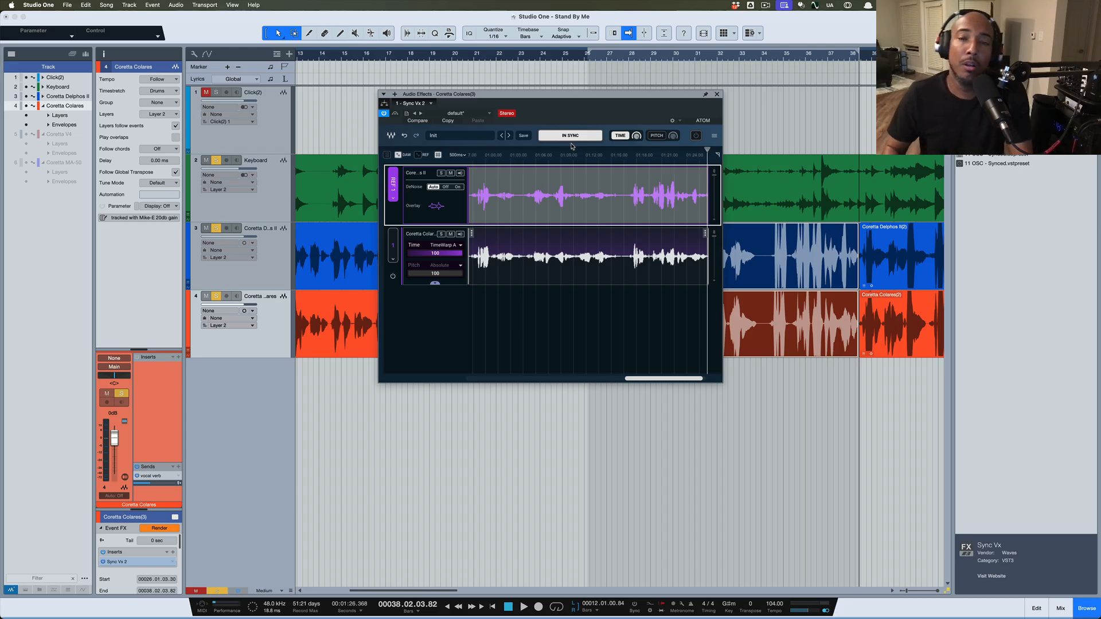
Move the Sync Vx window down-left and enlarge it to widen the waveforms
left_click_drag(537, 101, 465, 163)
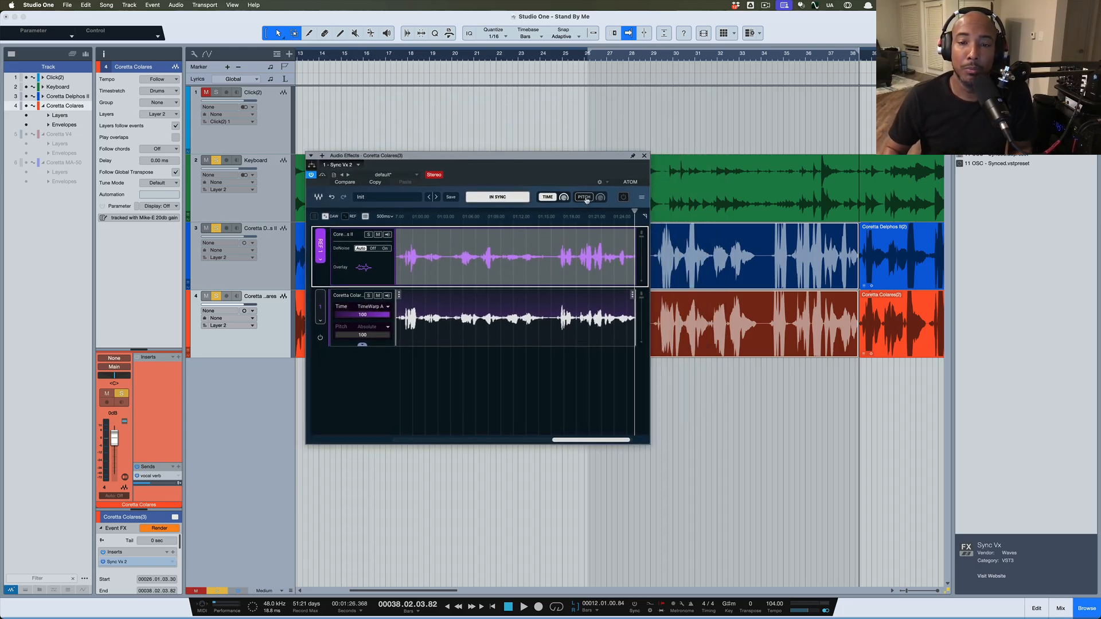
left_click_drag(647, 442, 888, 591)
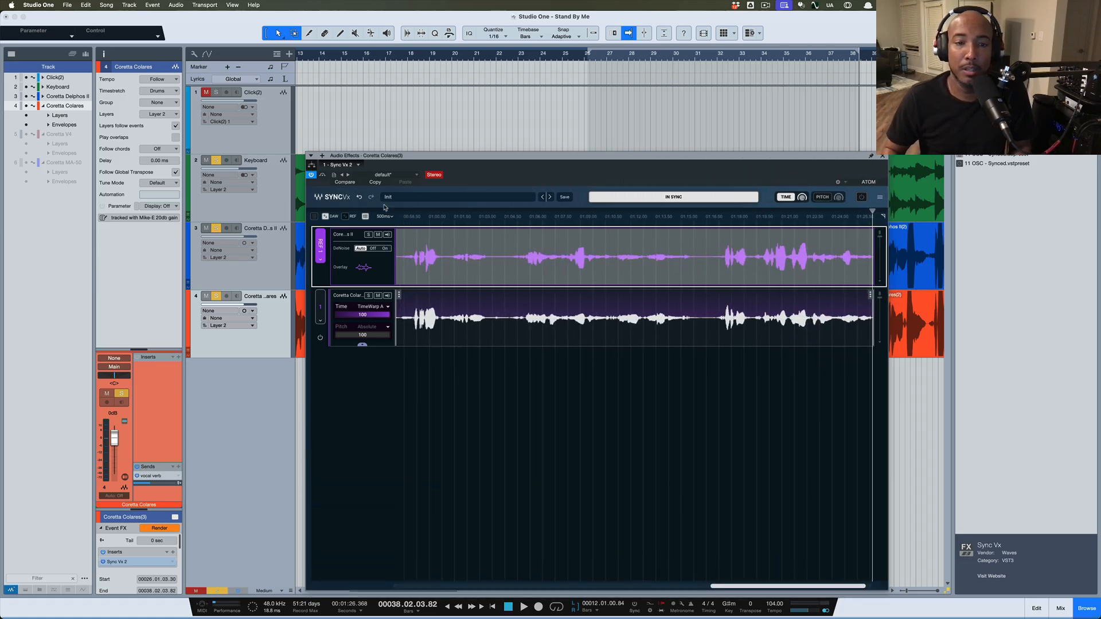
scroll(400, 253, "left", 5)
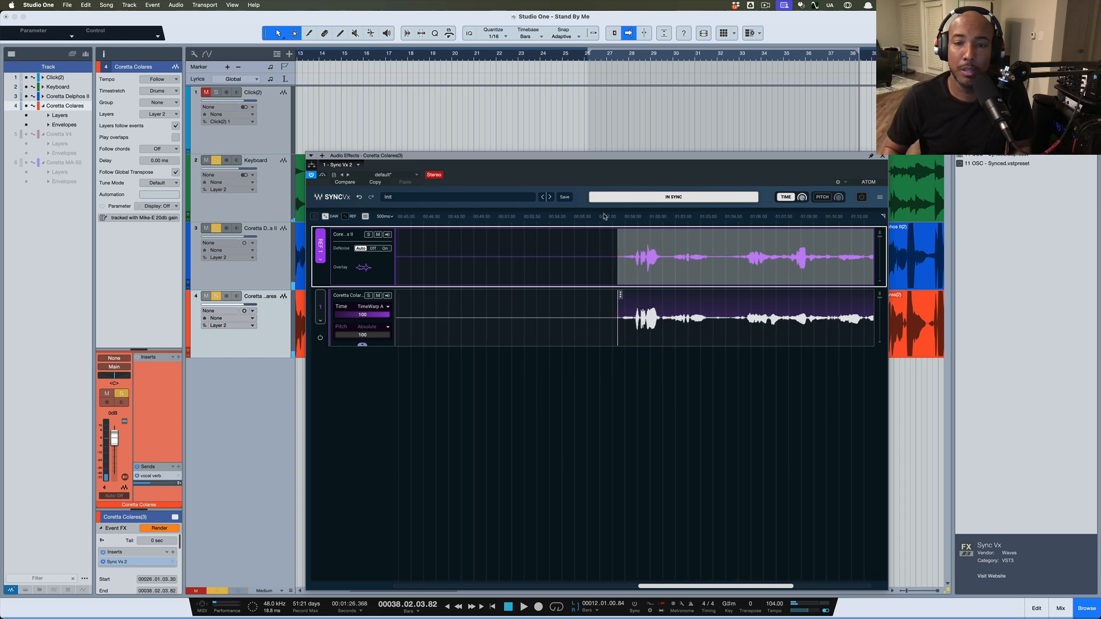
Audition the synced double, turn on Sync Vx PITCH matching, and compare the playback
key("space")
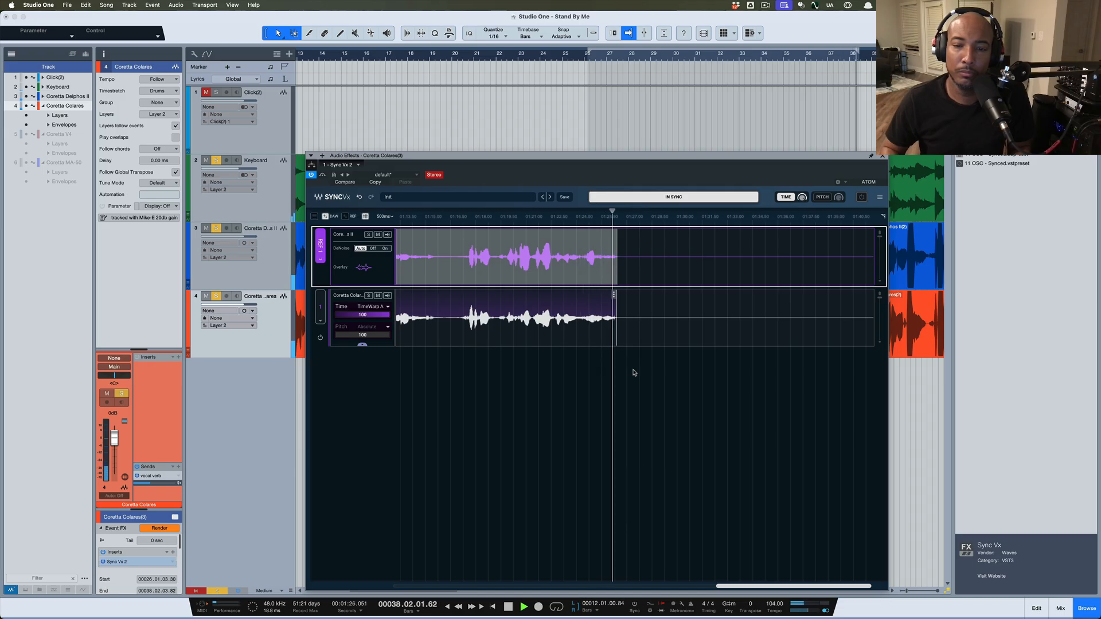
key("space")
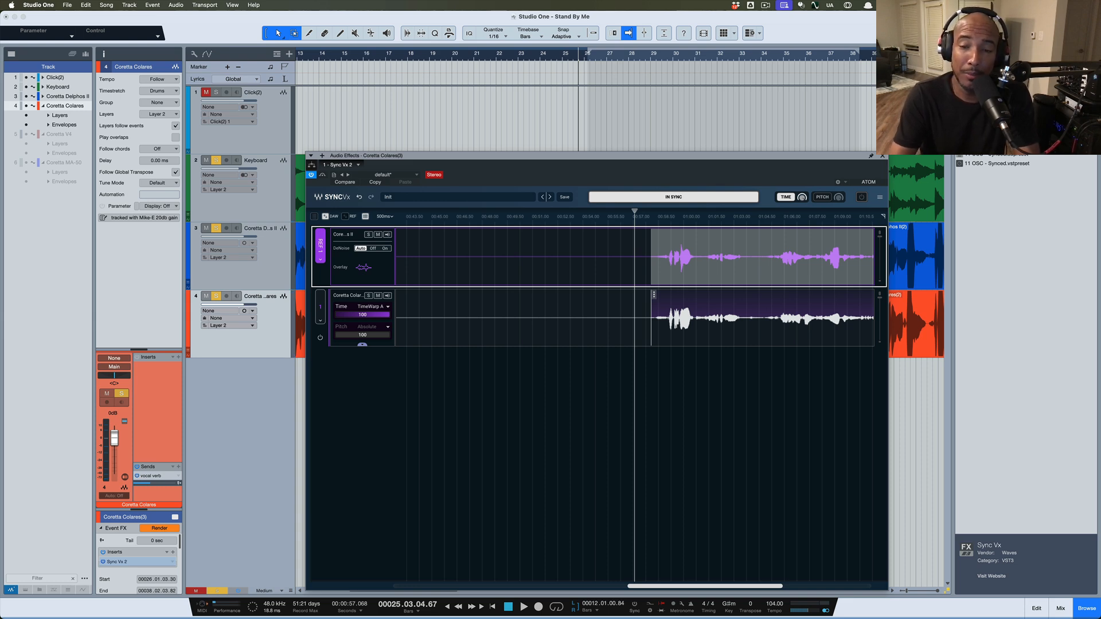
left_click(819, 198)
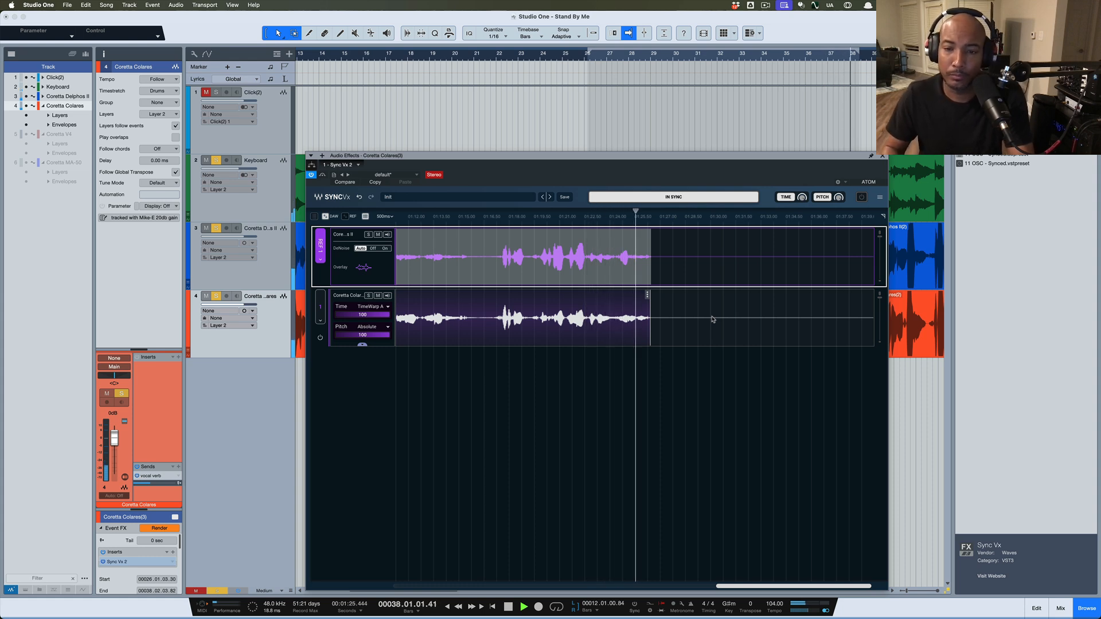
key("space")
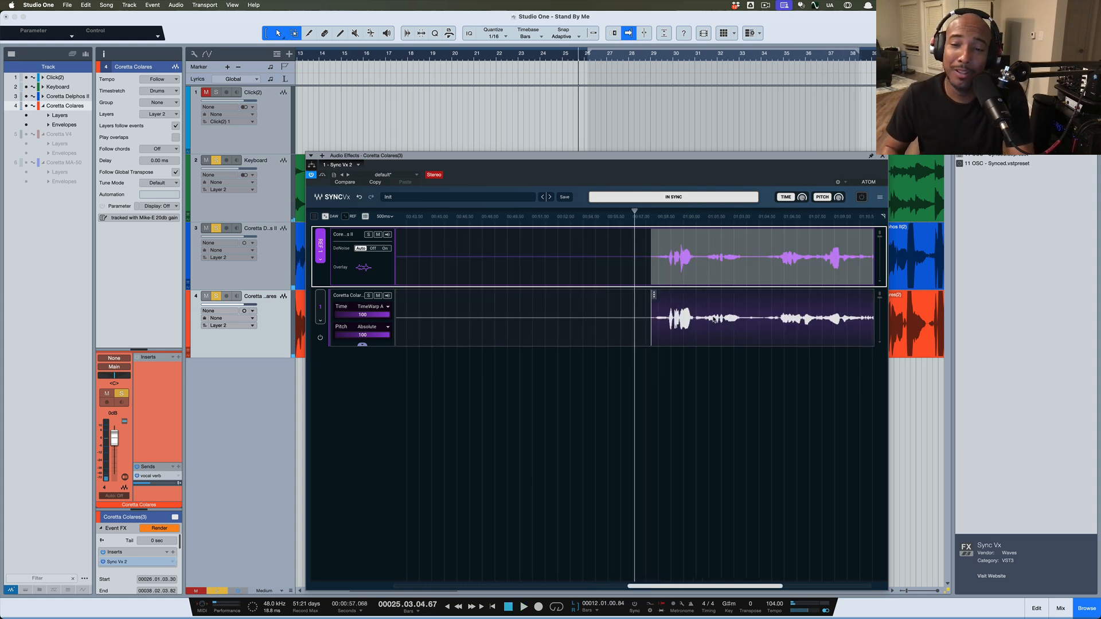
scroll(711, 306, "right", 5)
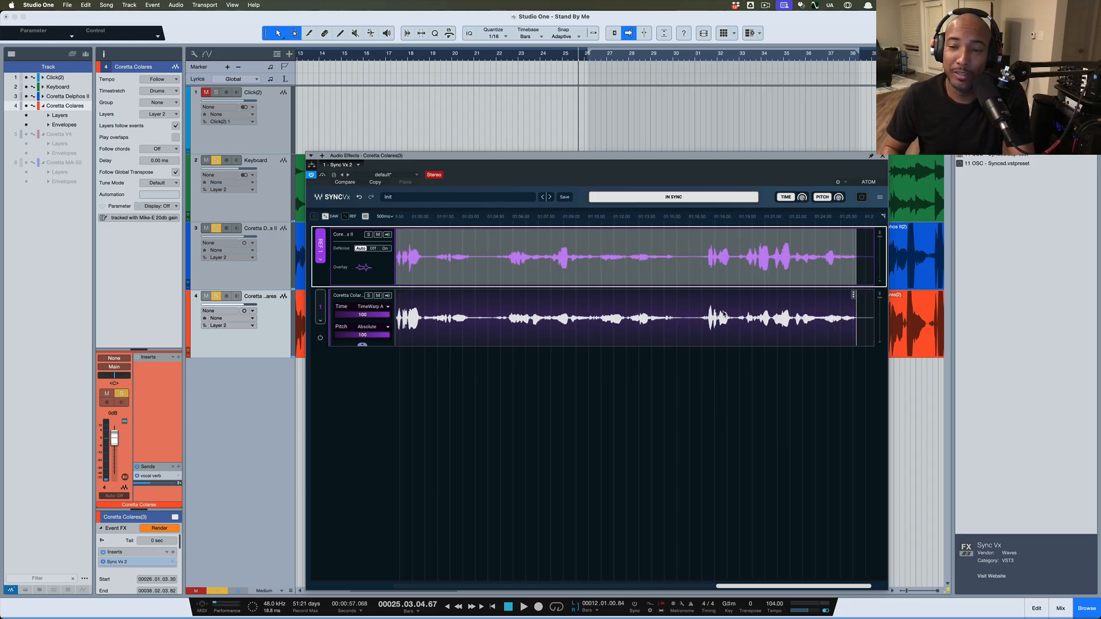
scroll(724, 306, "left", 3)
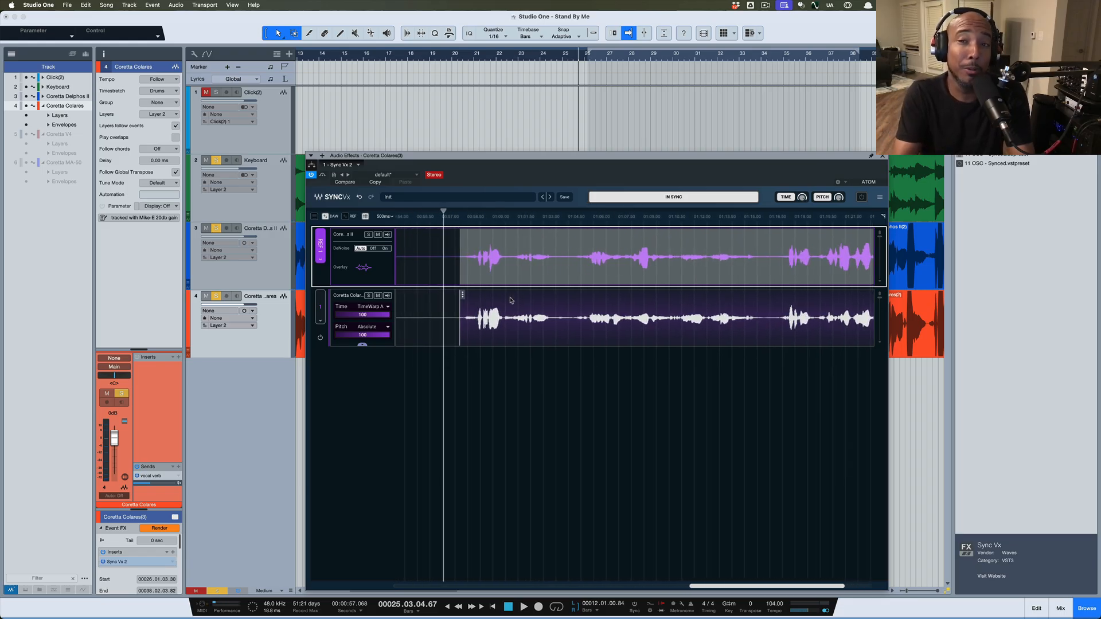
Close Sync Vx and remove it from the orange and blue vocal events' Event FX
left_click(883, 156)
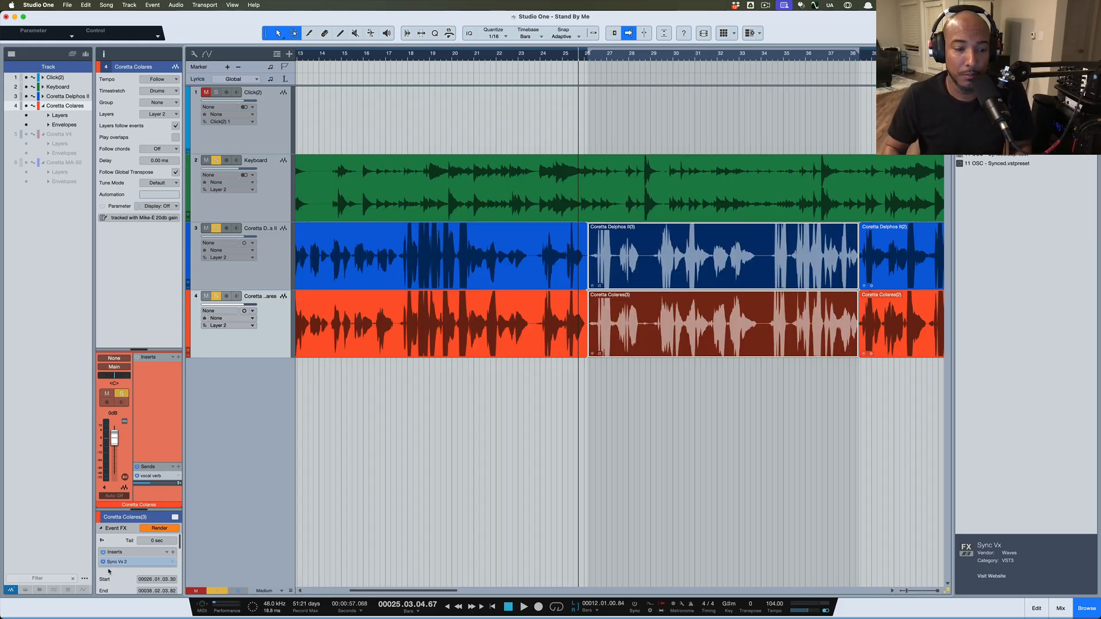
left_click(172, 563)
left_click(188, 551)
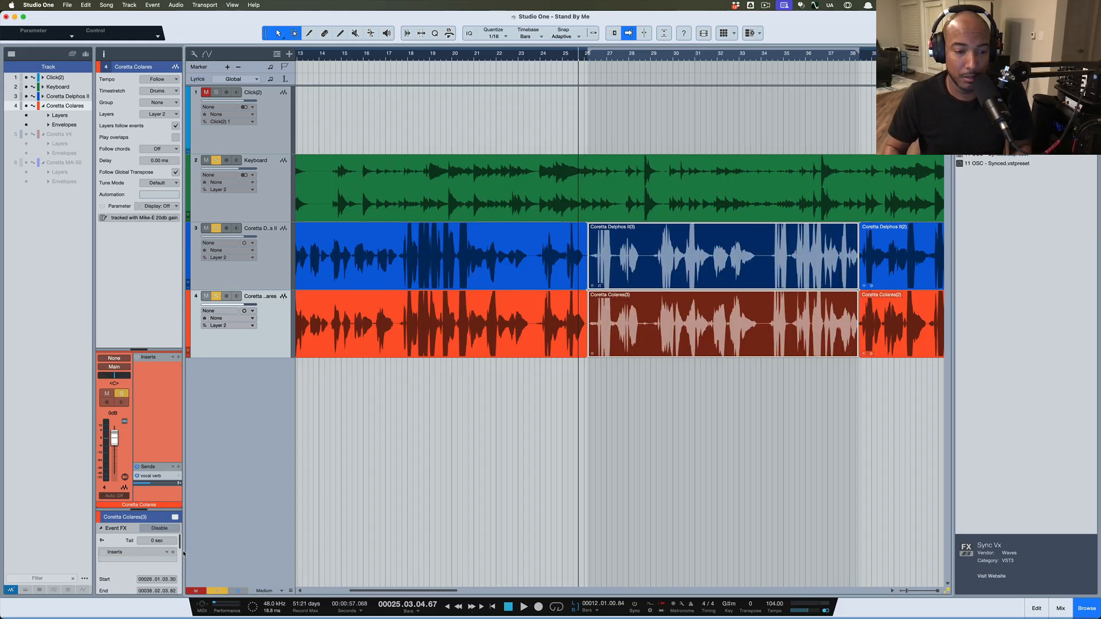
left_click(675, 339)
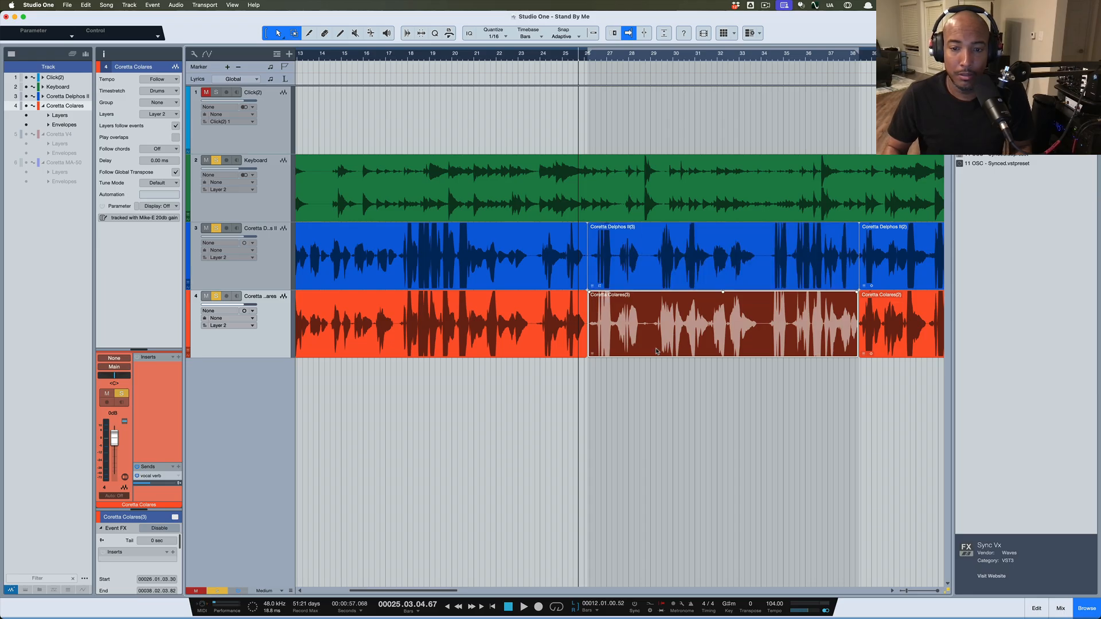
left_click(651, 281)
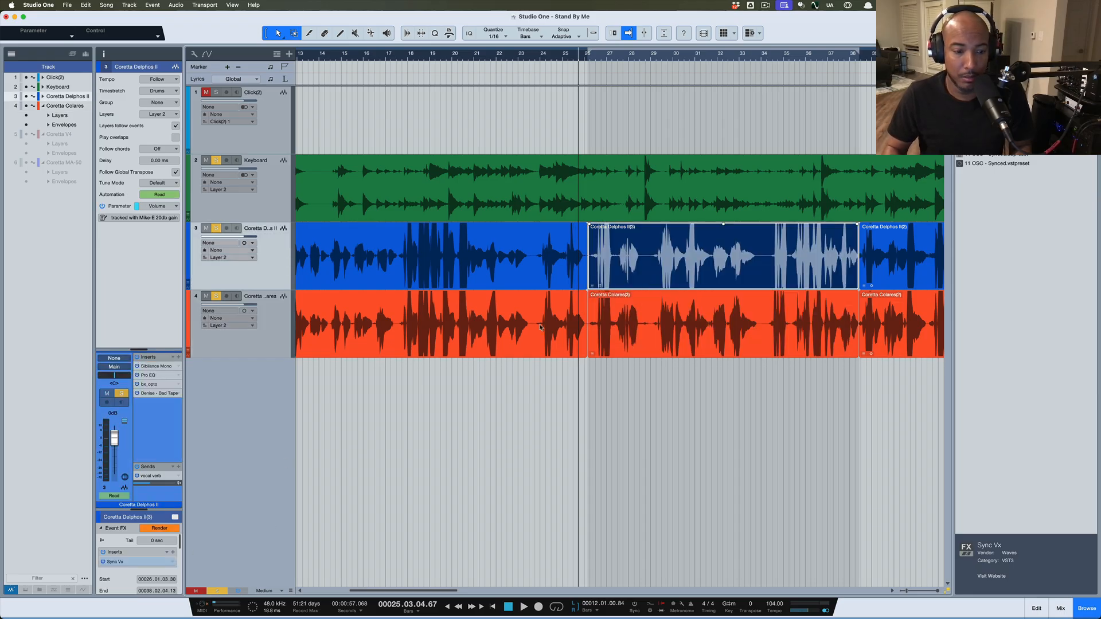
left_click(173, 564)
left_click(188, 551)
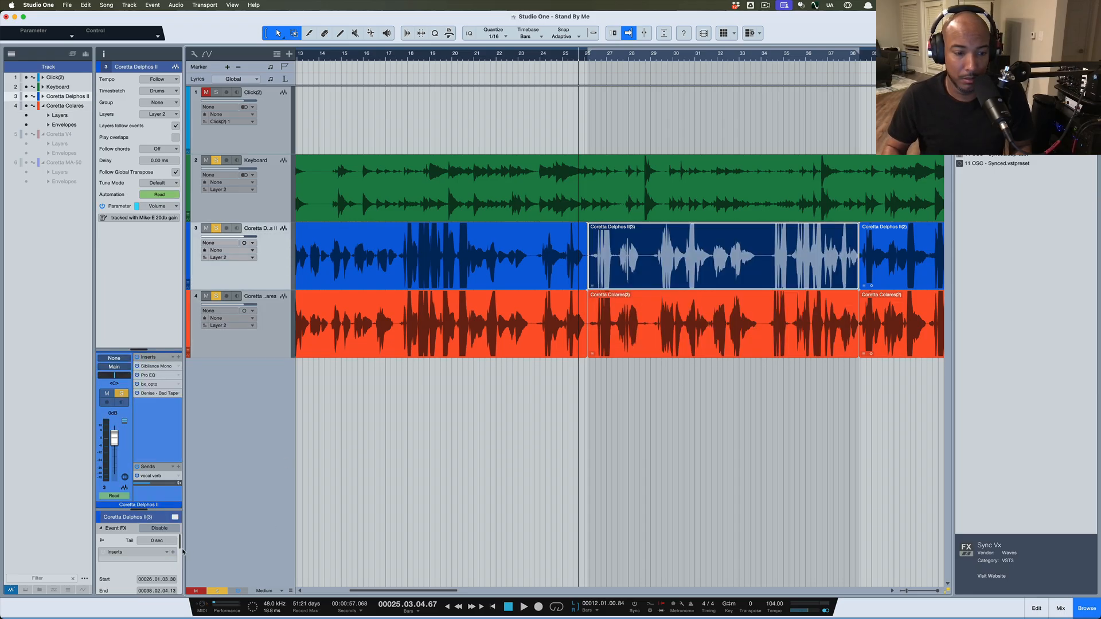
left_click(688, 275)
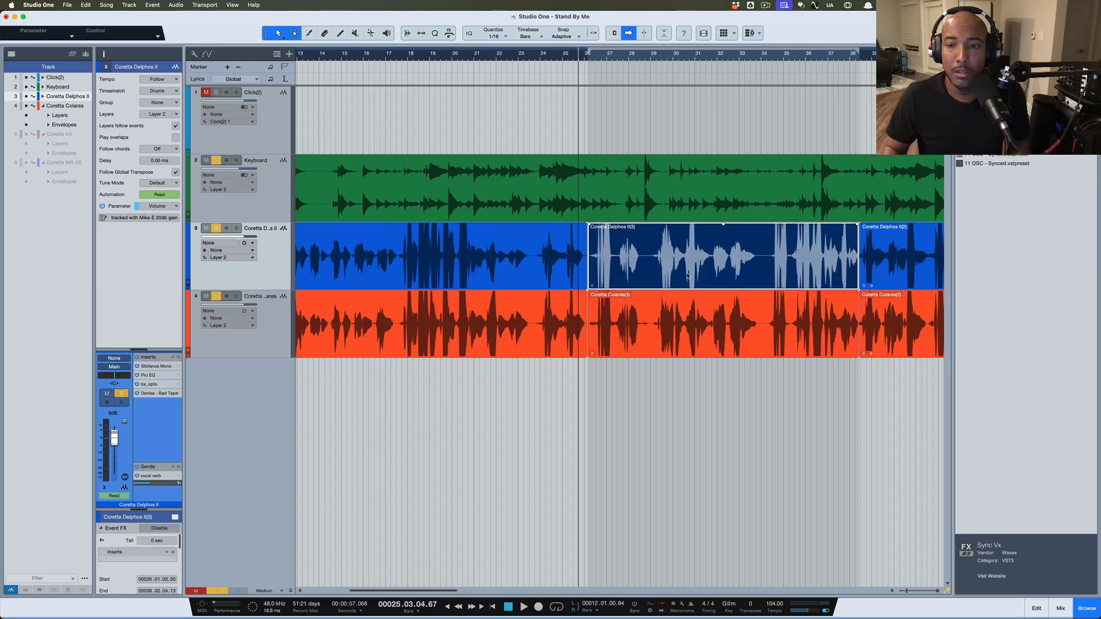
left_click(696, 338)
Open the blue vocal event in VocAlign via Audio > Edit with VocAlign
right_click(686, 270)
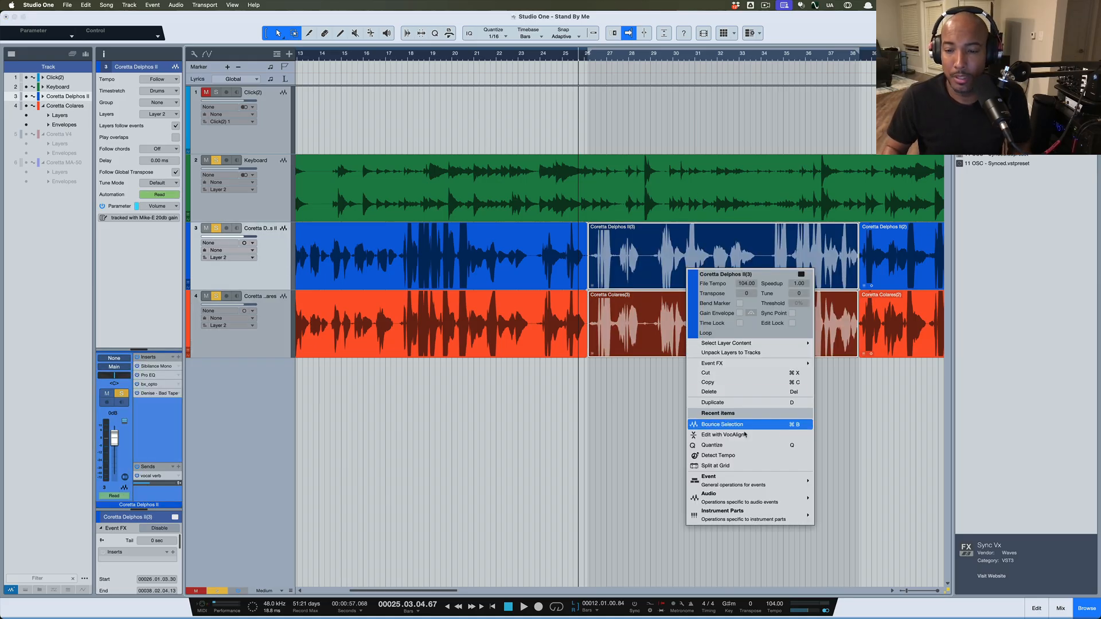
mouse_move(753, 498)
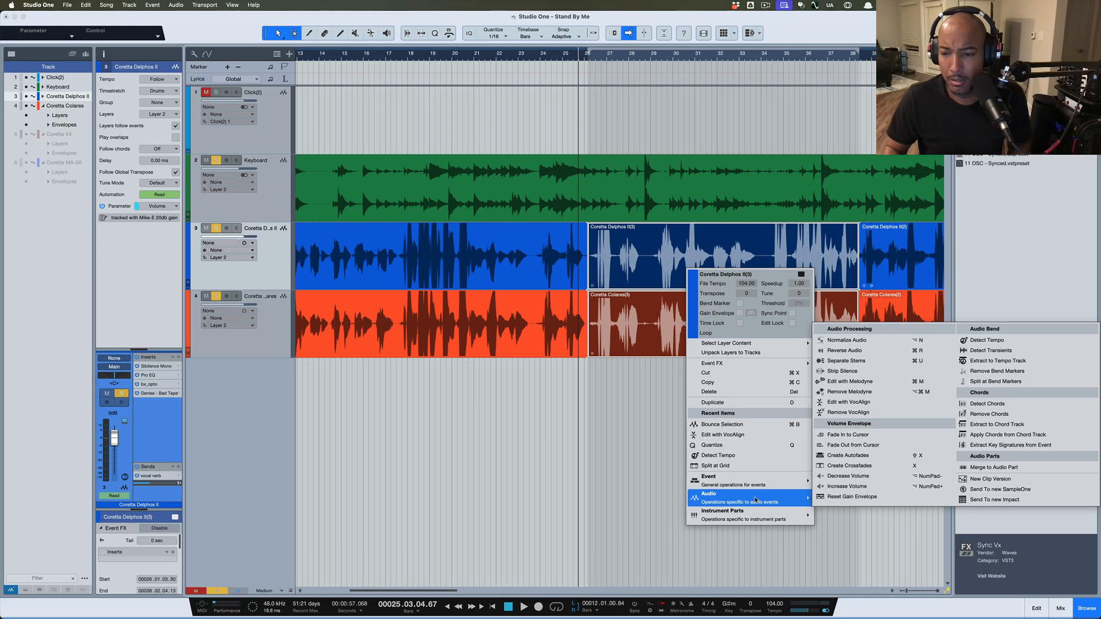
left_click(859, 404)
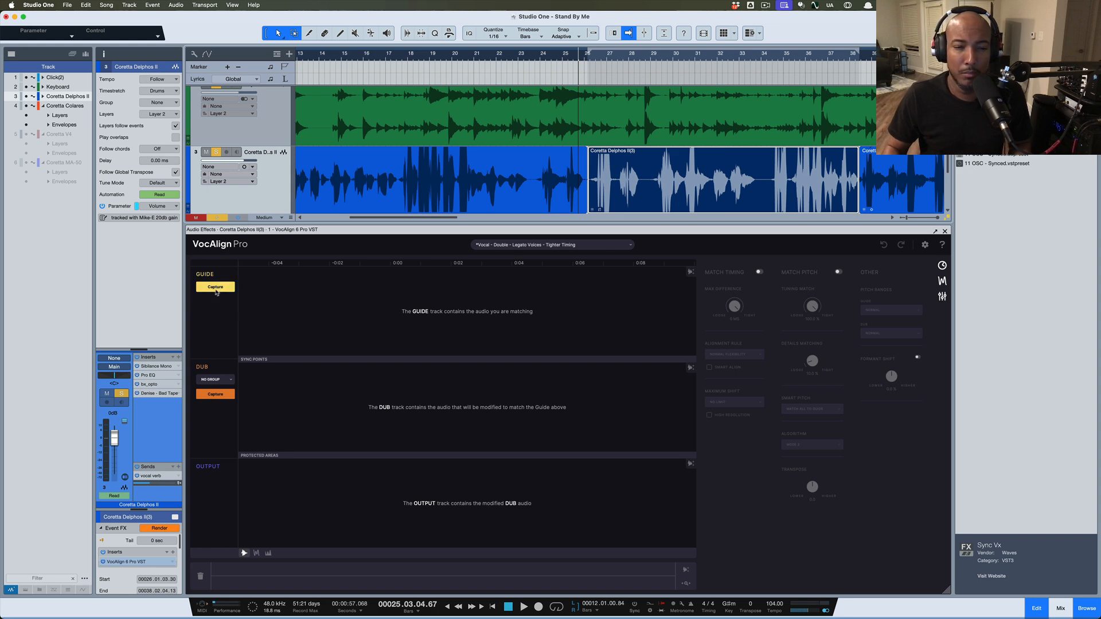
Capture the blue vocal as VocAlign's guide and the orange vocal as its dub
left_click(215, 287)
scroll(697, 197, "down", 3)
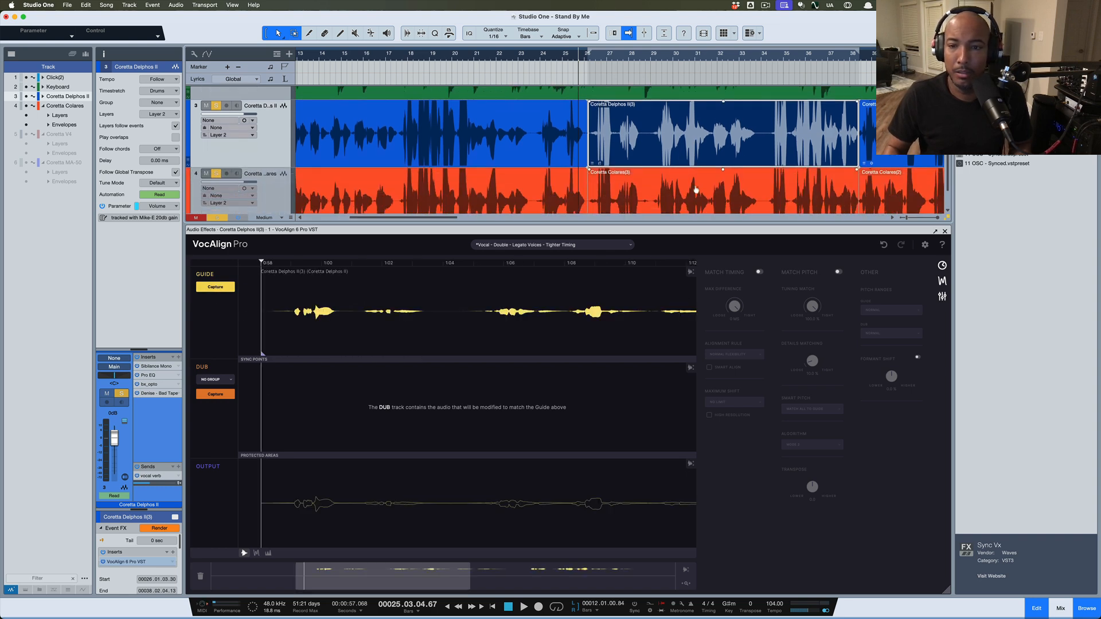
left_click(683, 210)
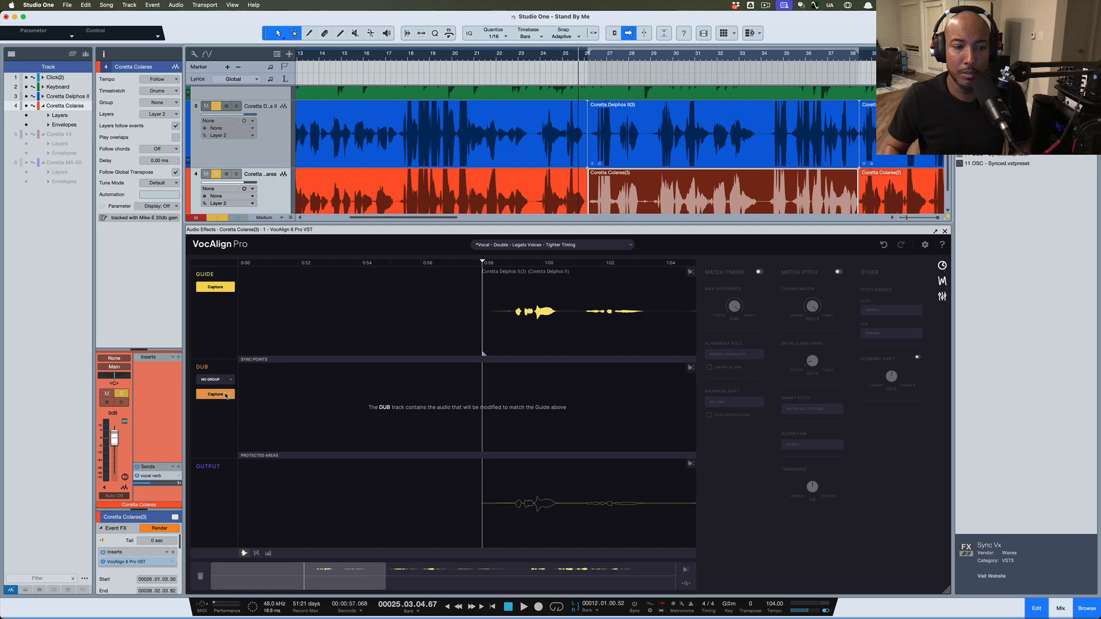
left_click(225, 396)
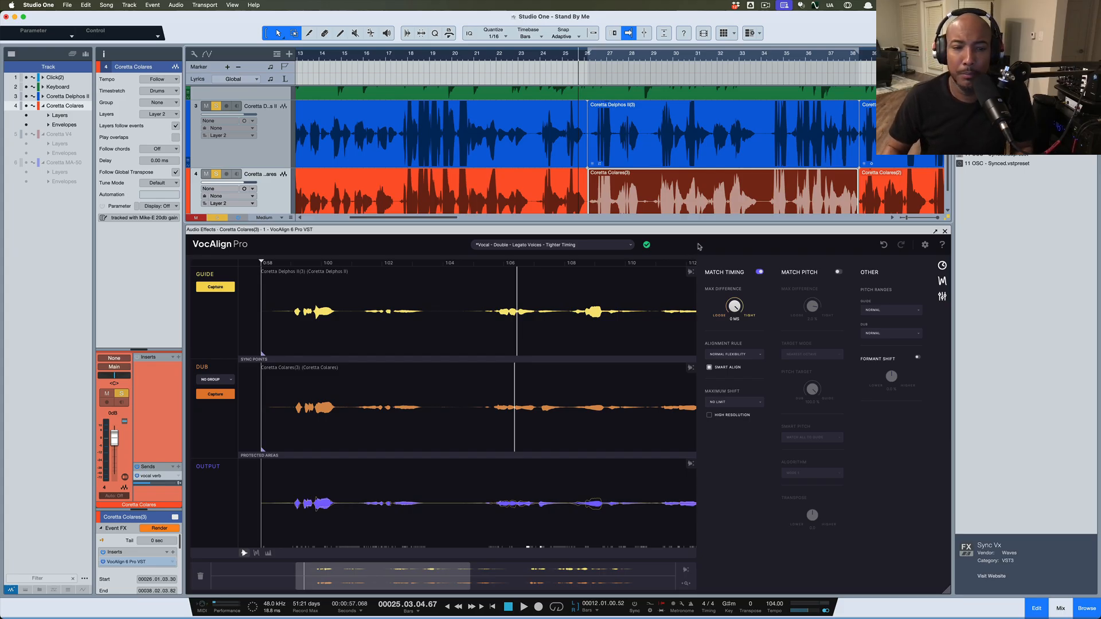
Play back the aligned dub, then enable Match Pitch to the guide
key("space")
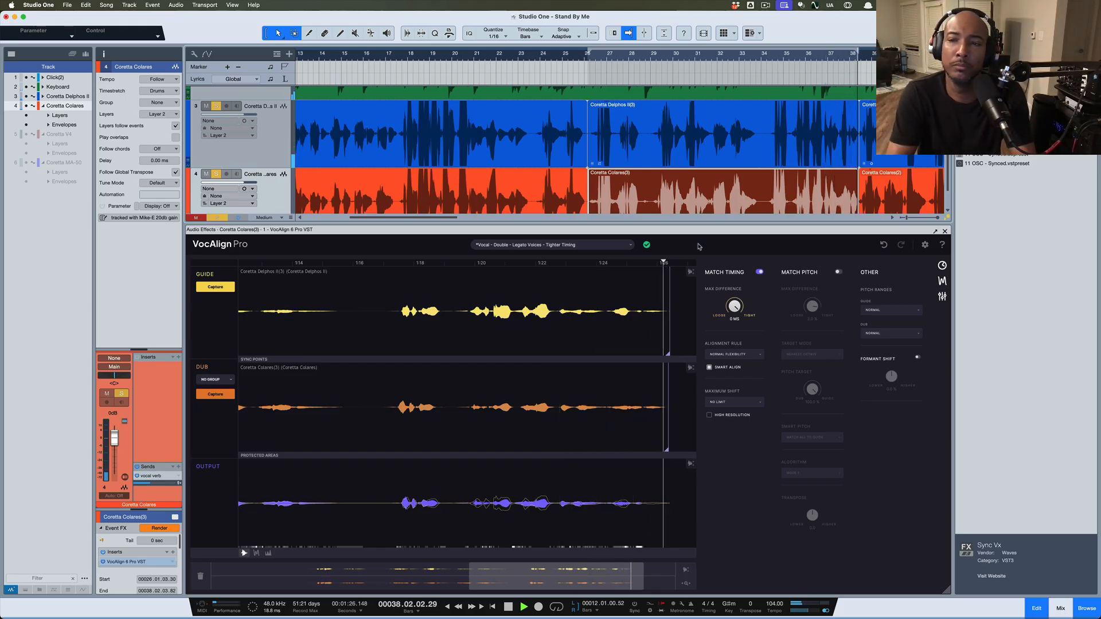
key("space")
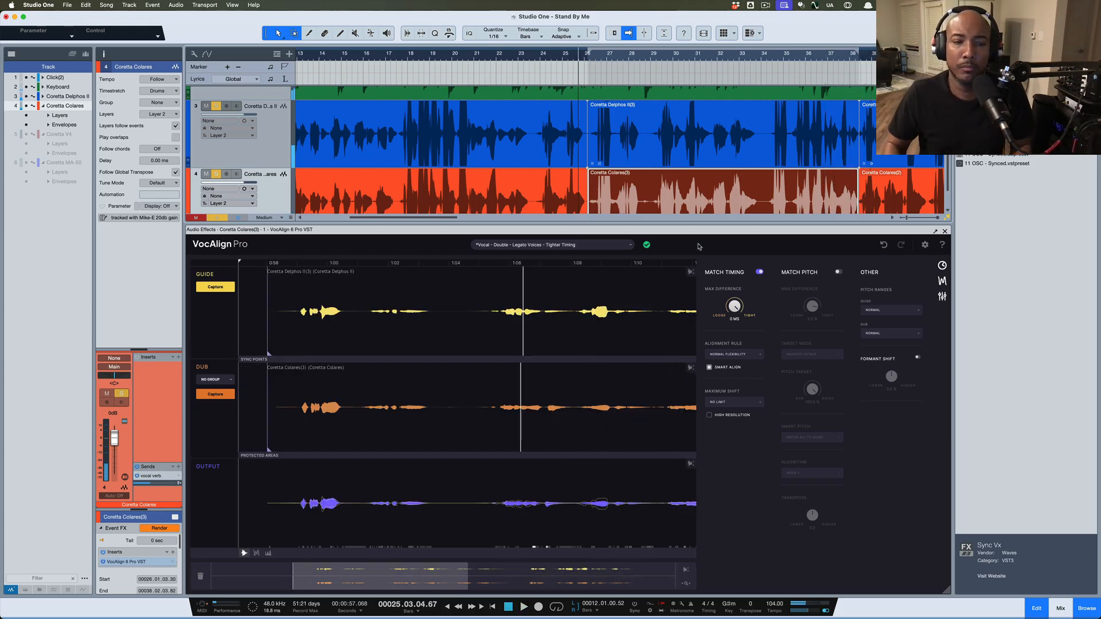
left_click(594, 348)
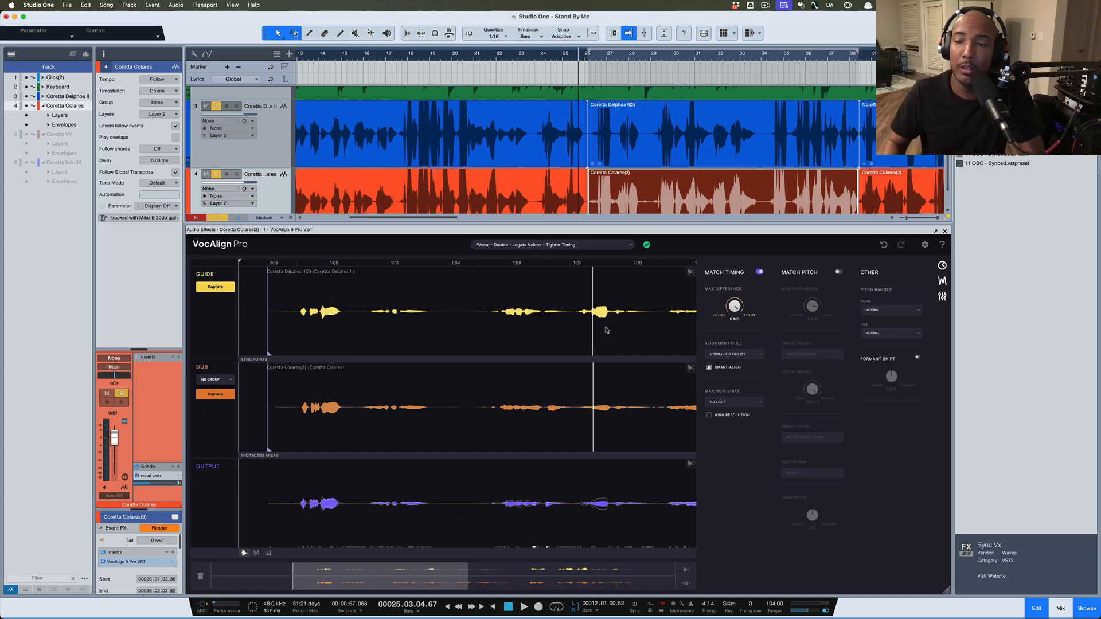
left_click(838, 274)
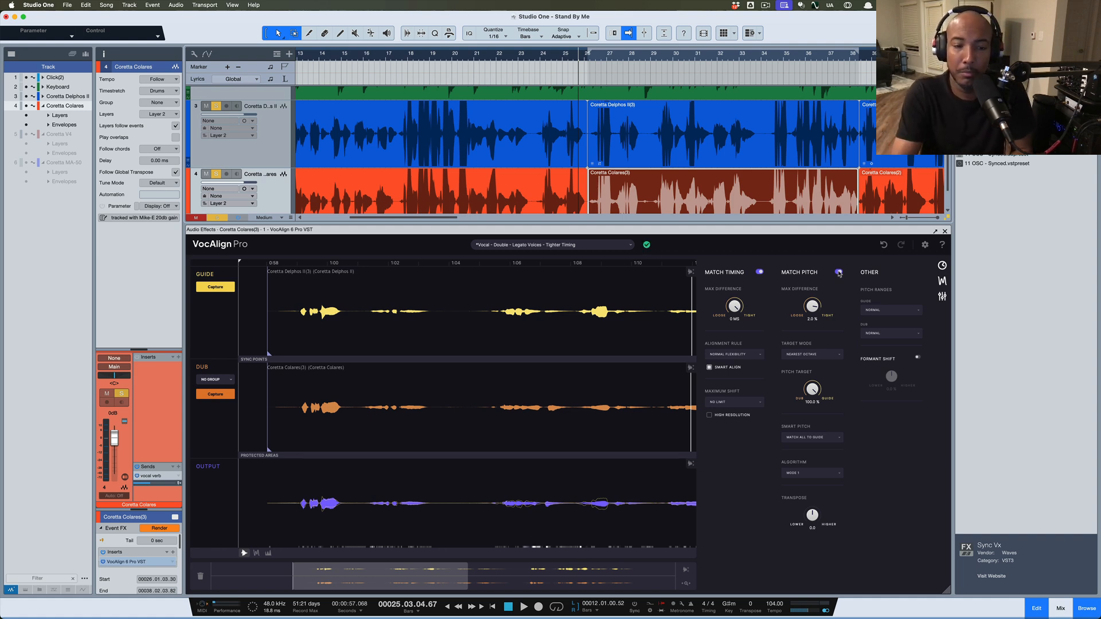
key("space")
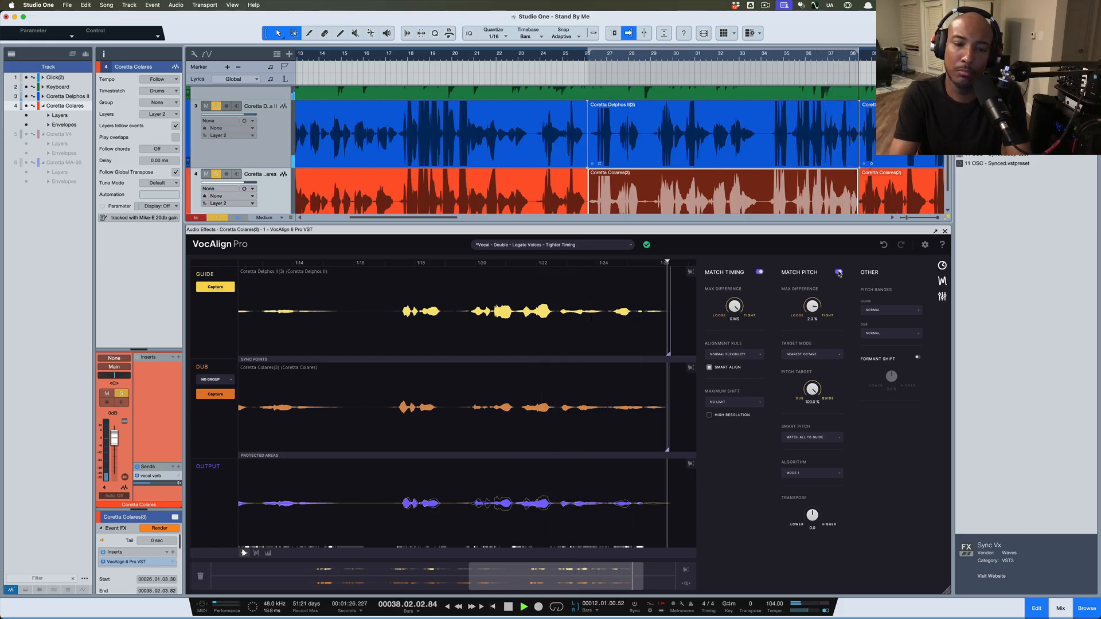
key("space")
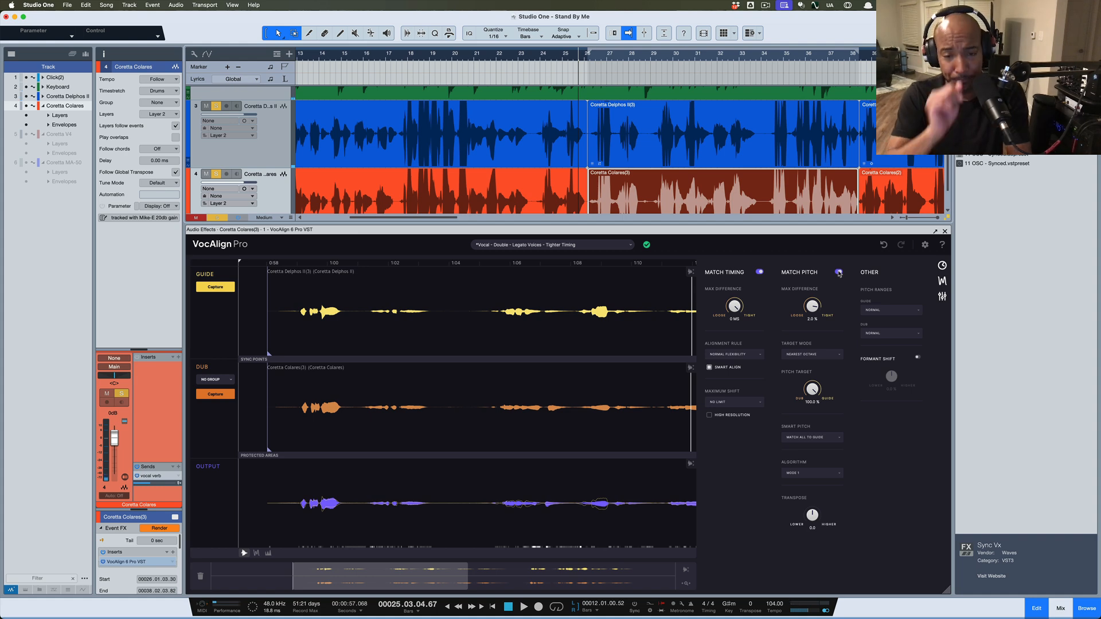